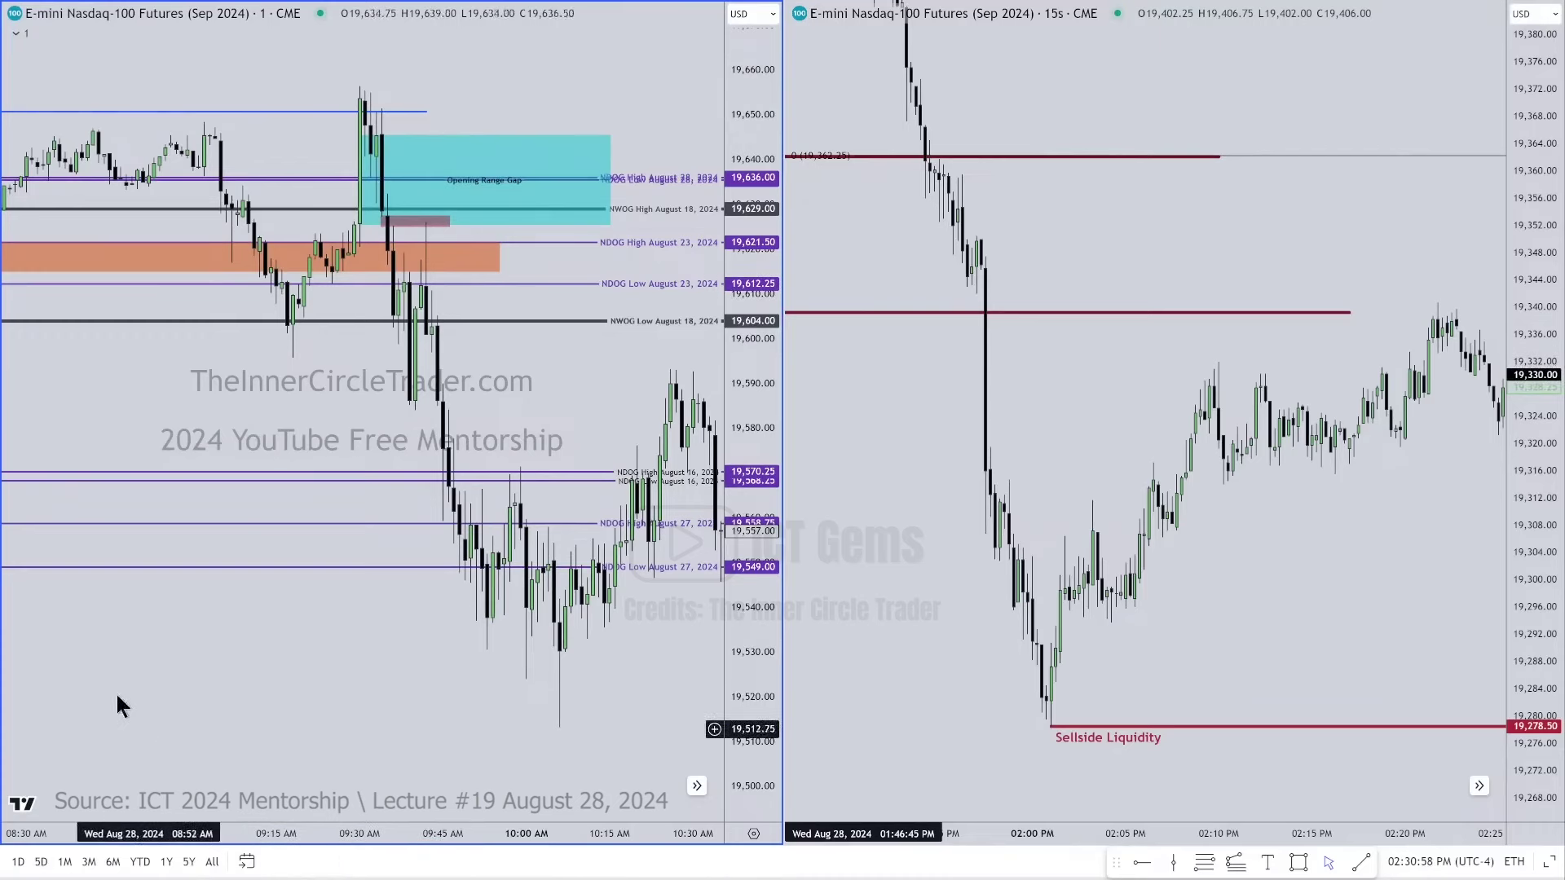
Step: Delete the teal Opening Range Gap rectangle from the one-minute chart
drag(115, 691, 443, 614)
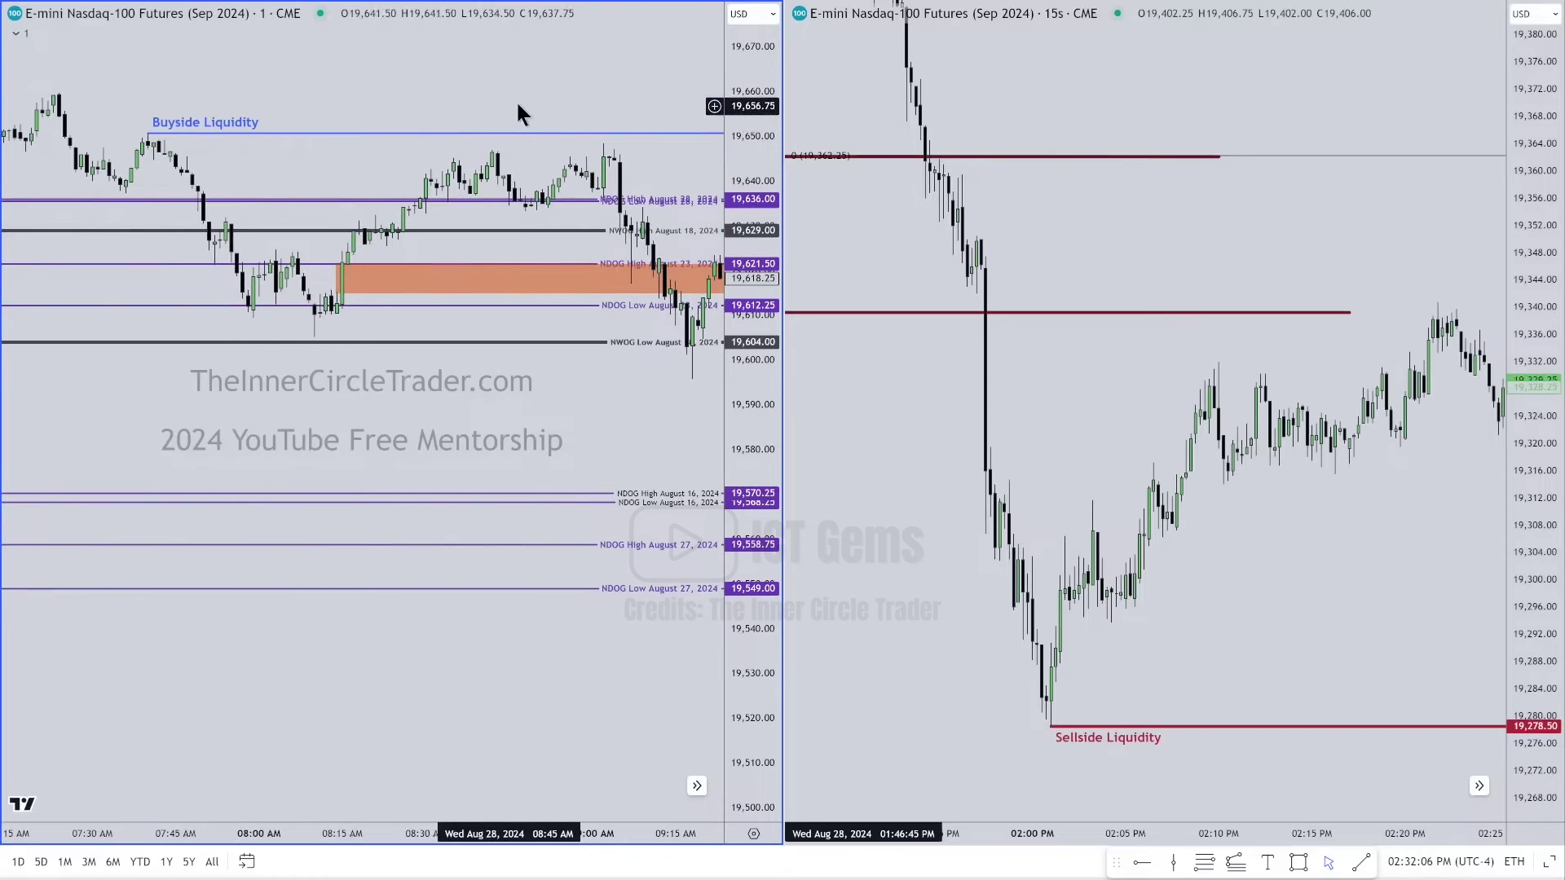
drag(519, 105, 331, 96)
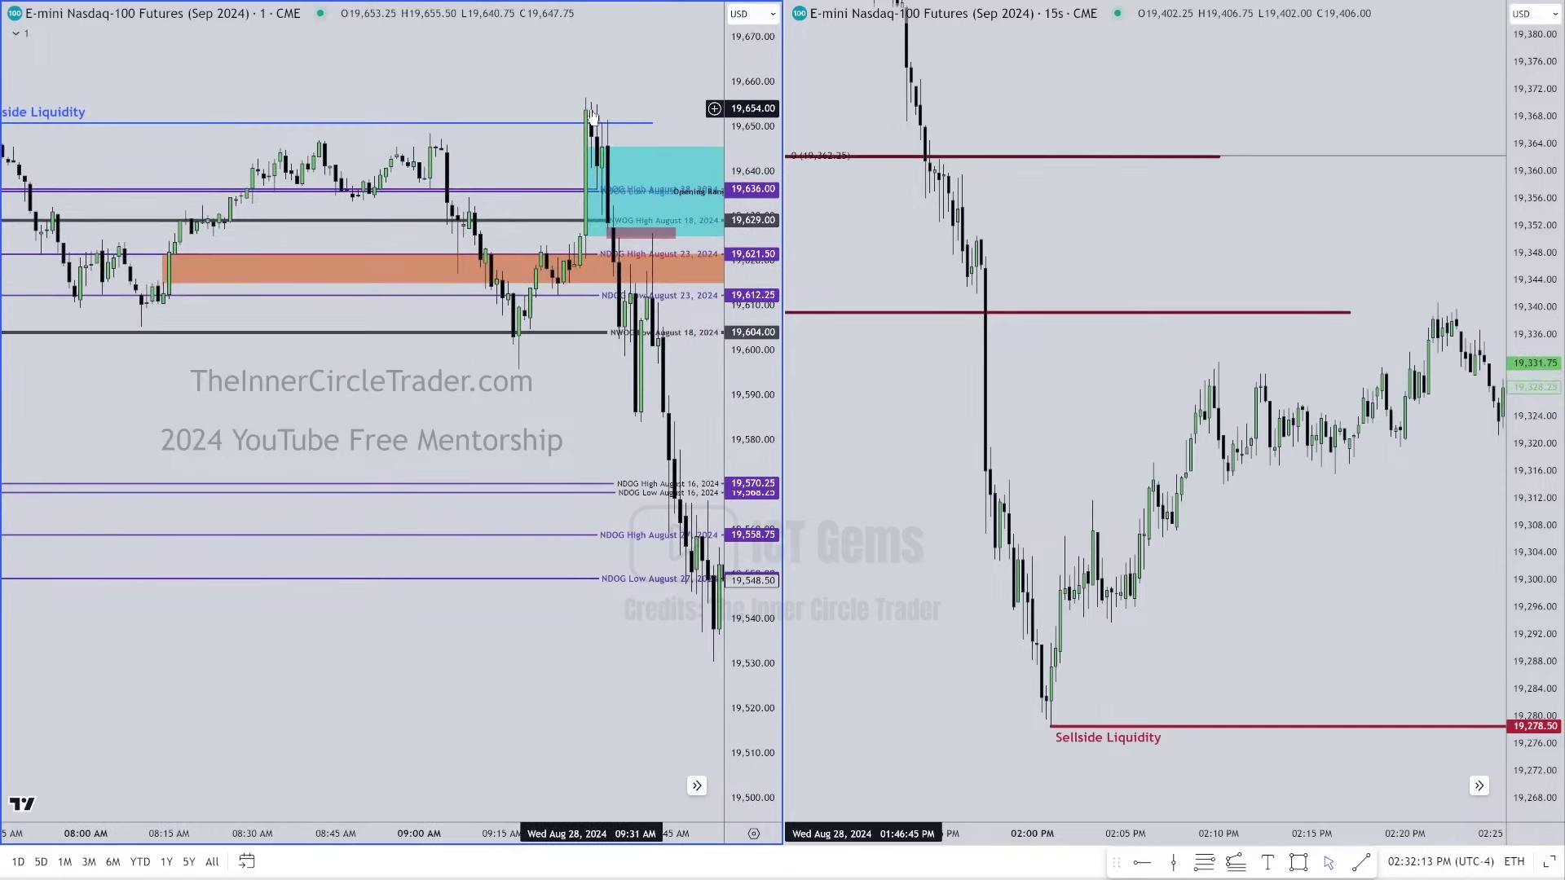
drag(593, 117, 561, 112)
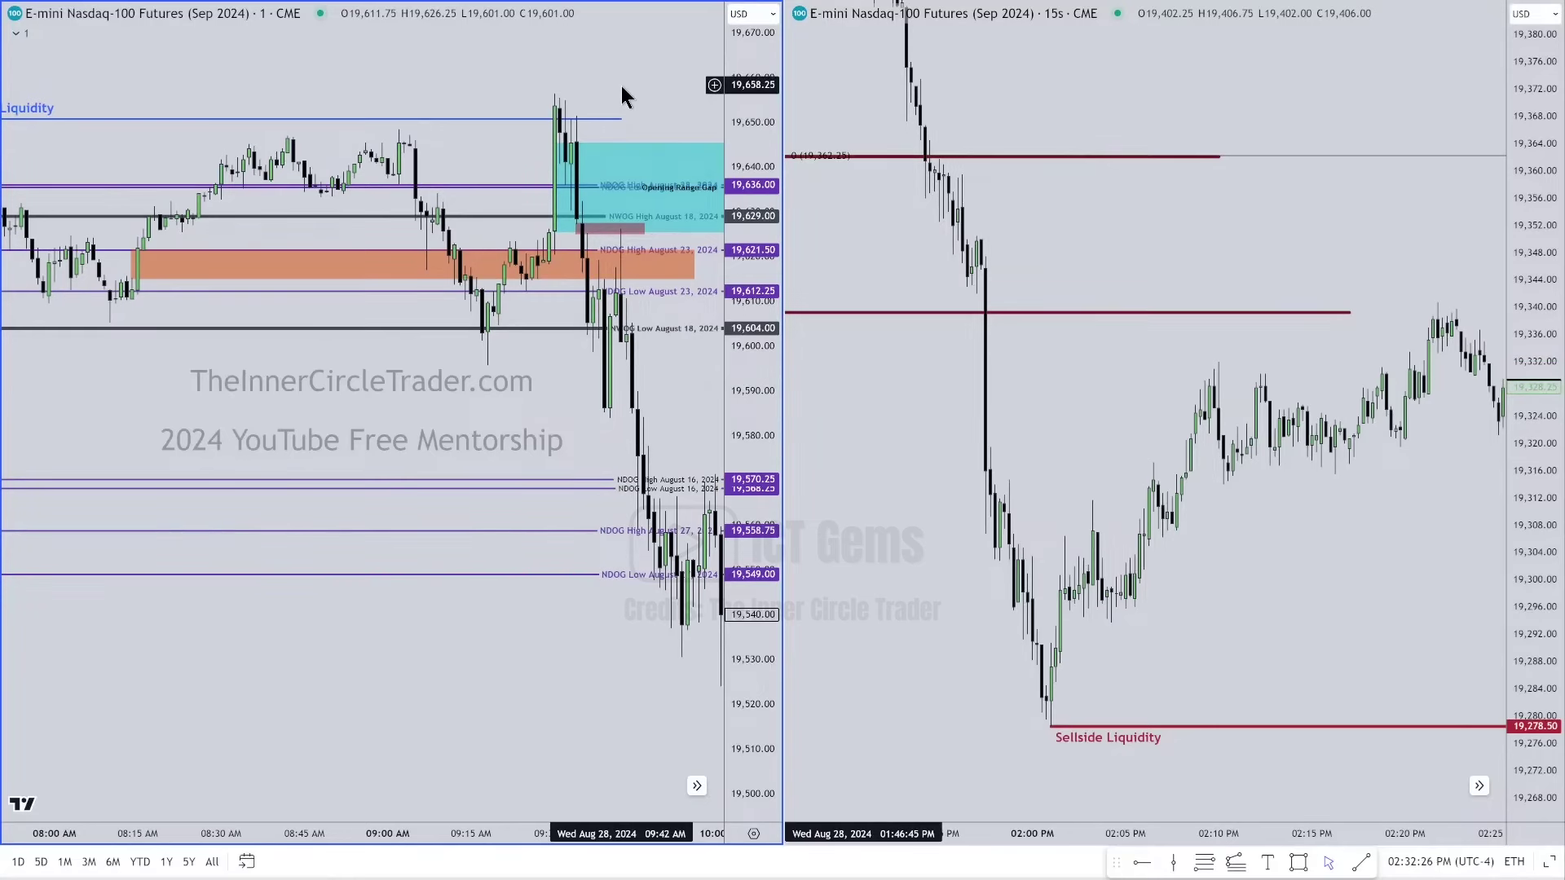
scroll(489, 175, up, 4)
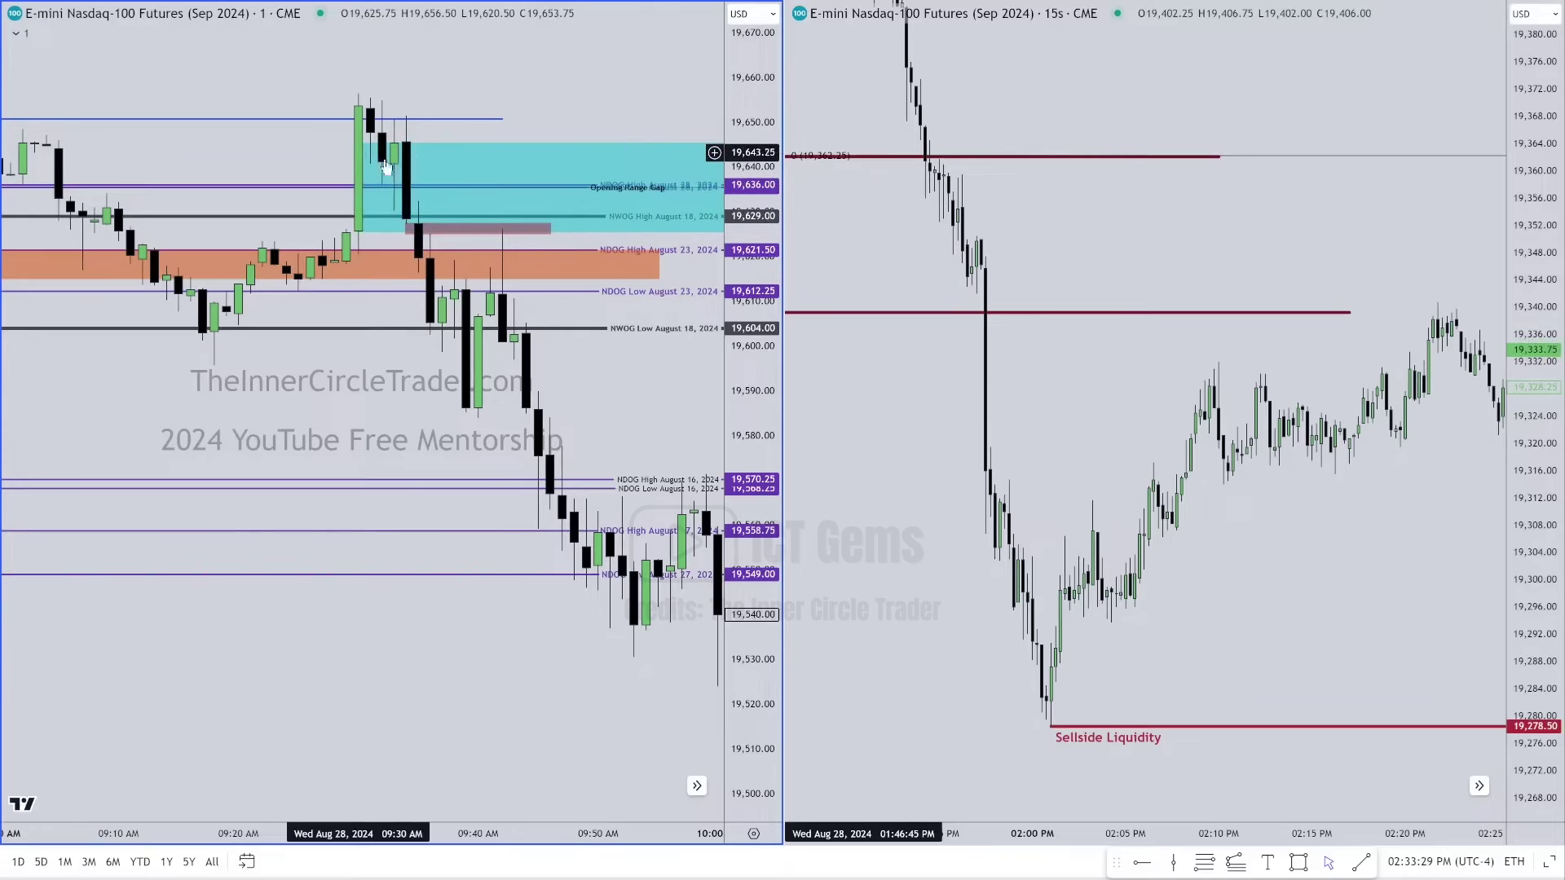
click(447, 151)
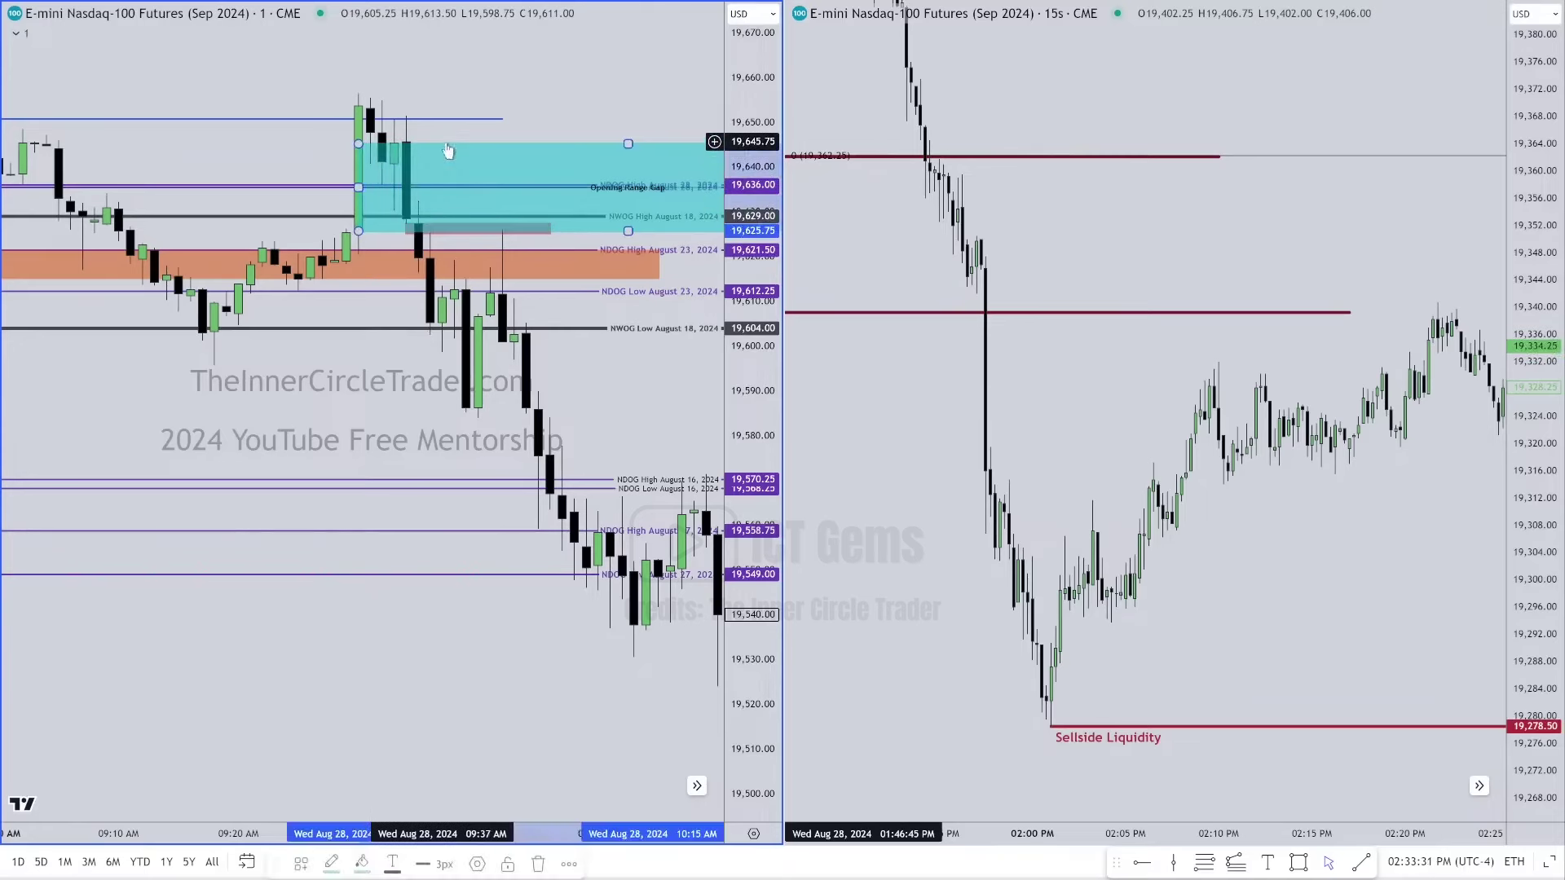
key(Delete)
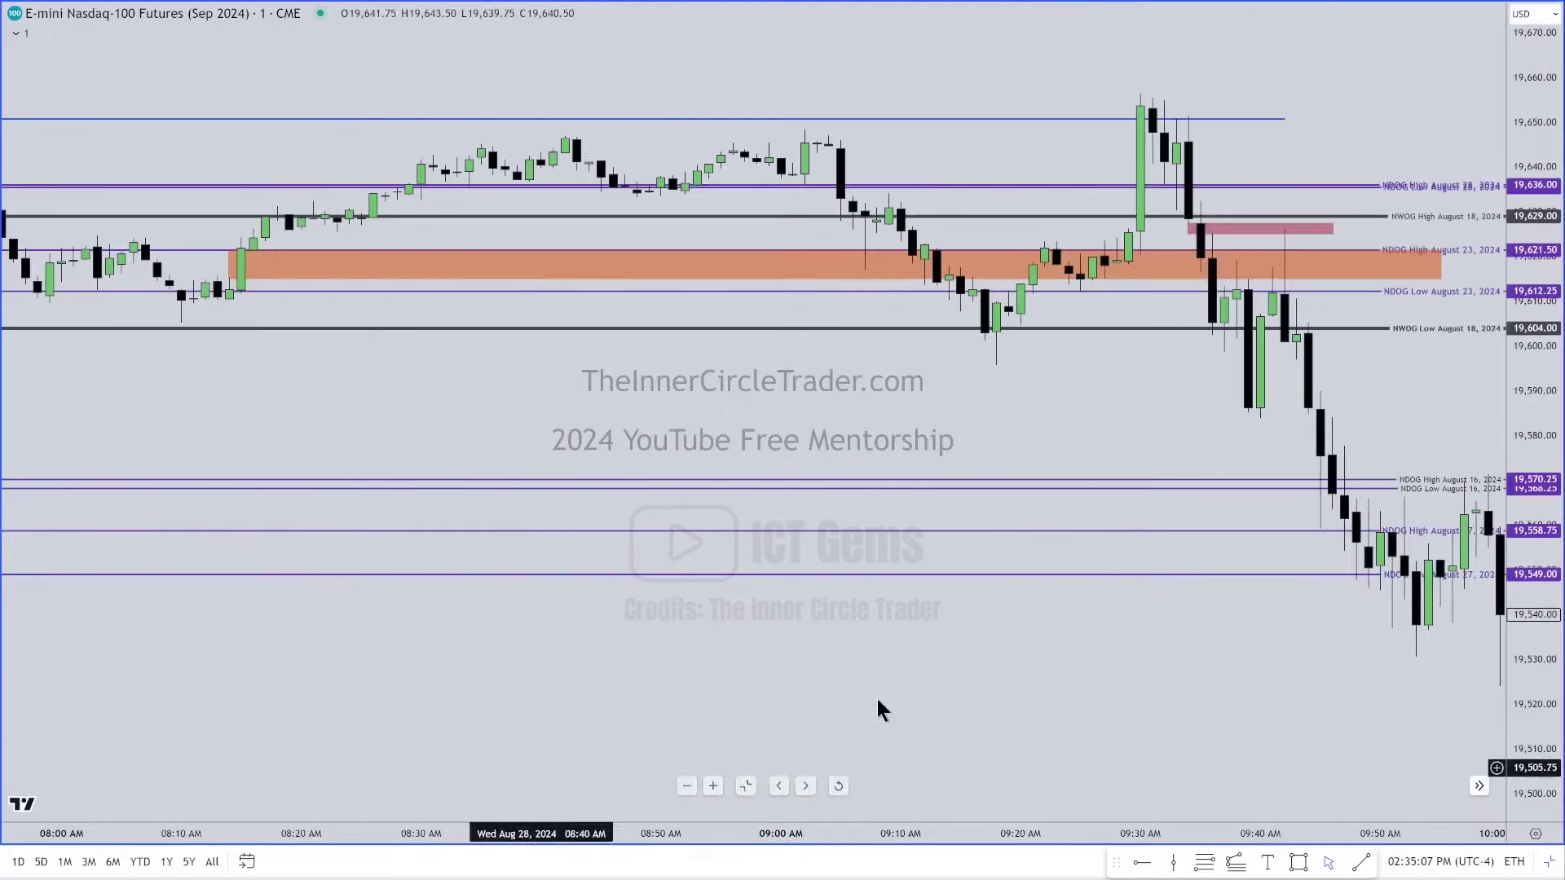
Step: Shorten the pink rectangle so it starts at about 09:40 AM, and restore its start to the 09:34 AM candle
drag(1015, 642, 502, 647)
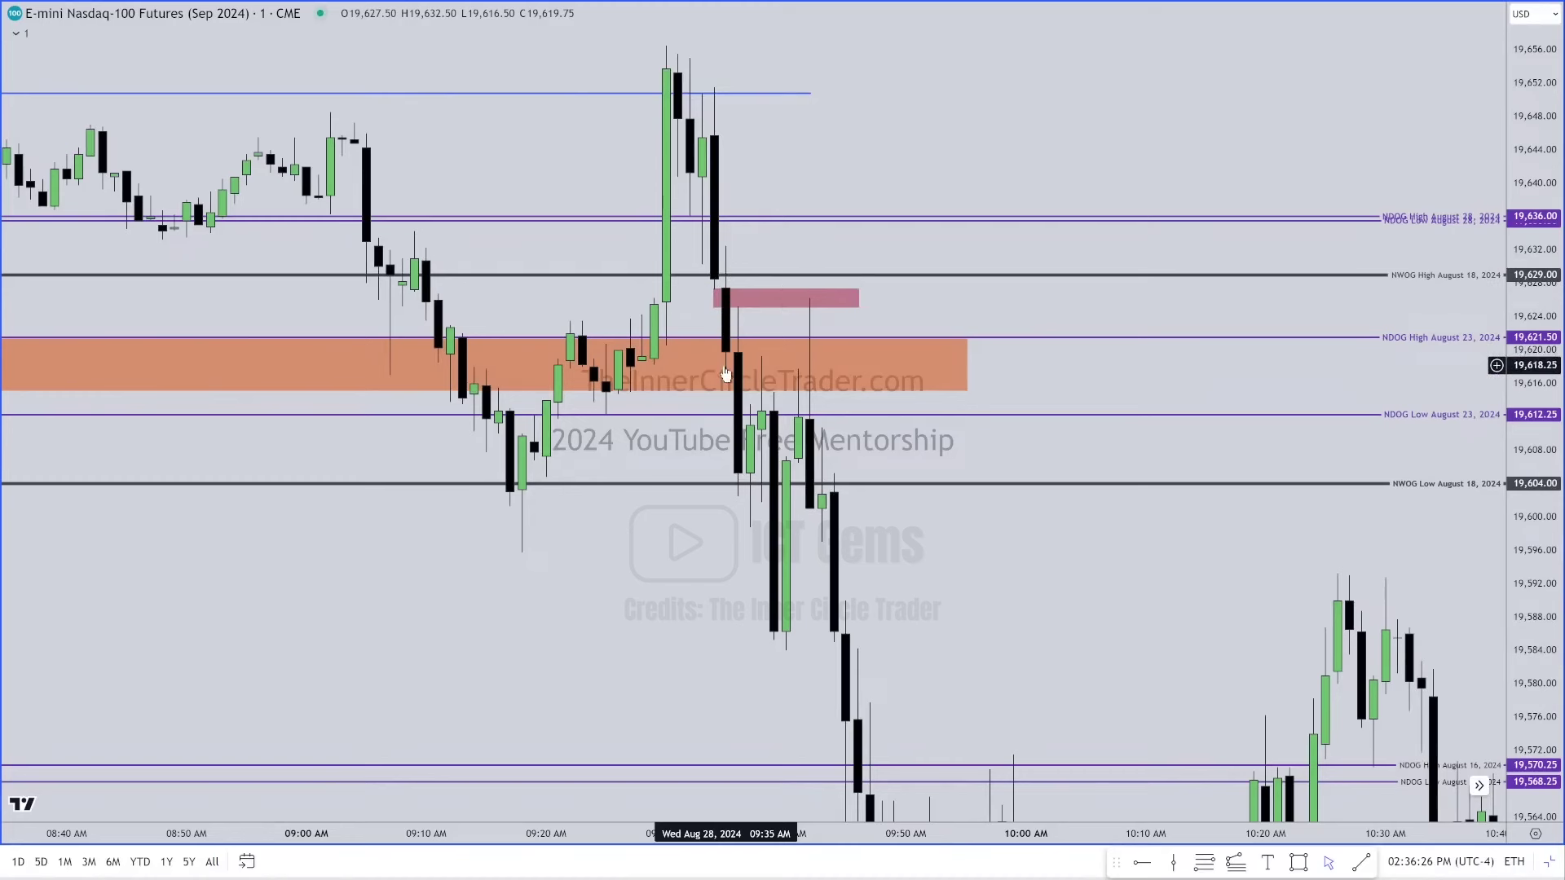
click(738, 300)
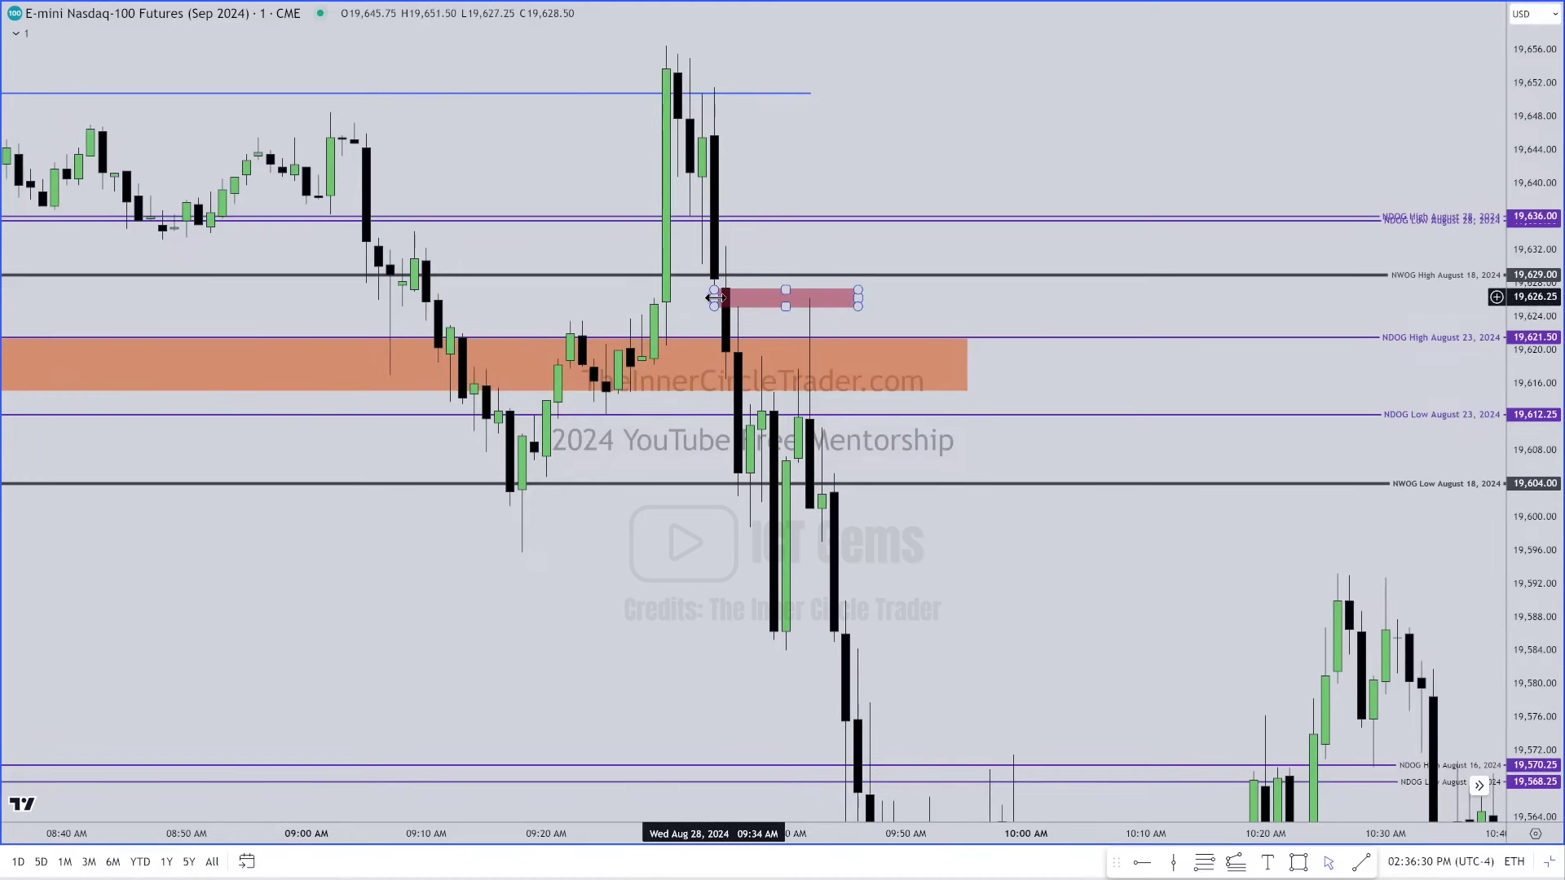
drag(714, 298, 789, 295)
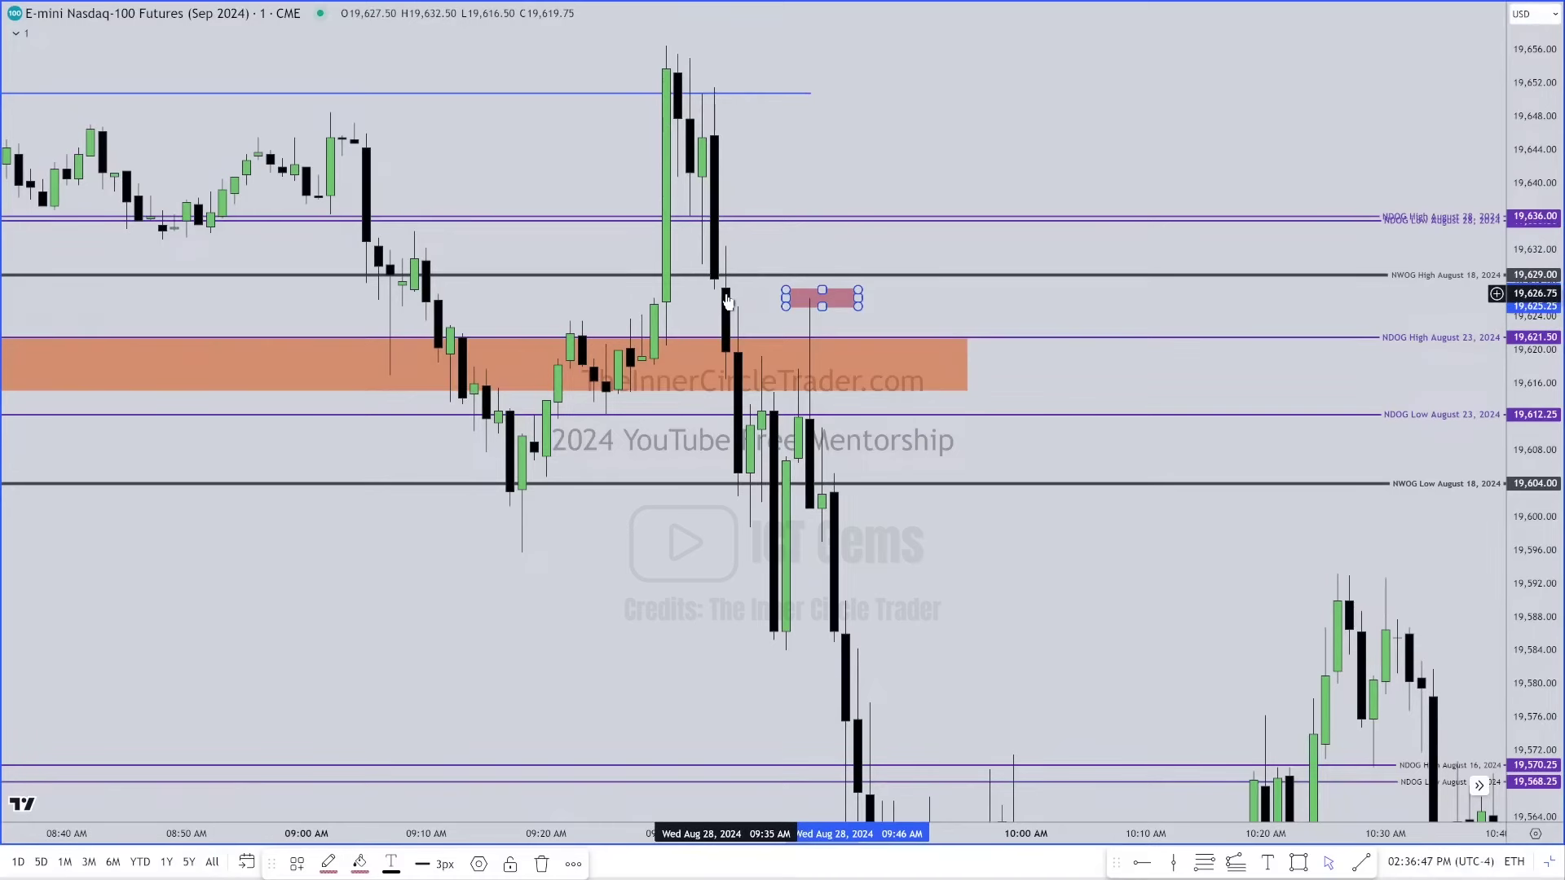
drag(728, 303, 717, 298)
click(849, 129)
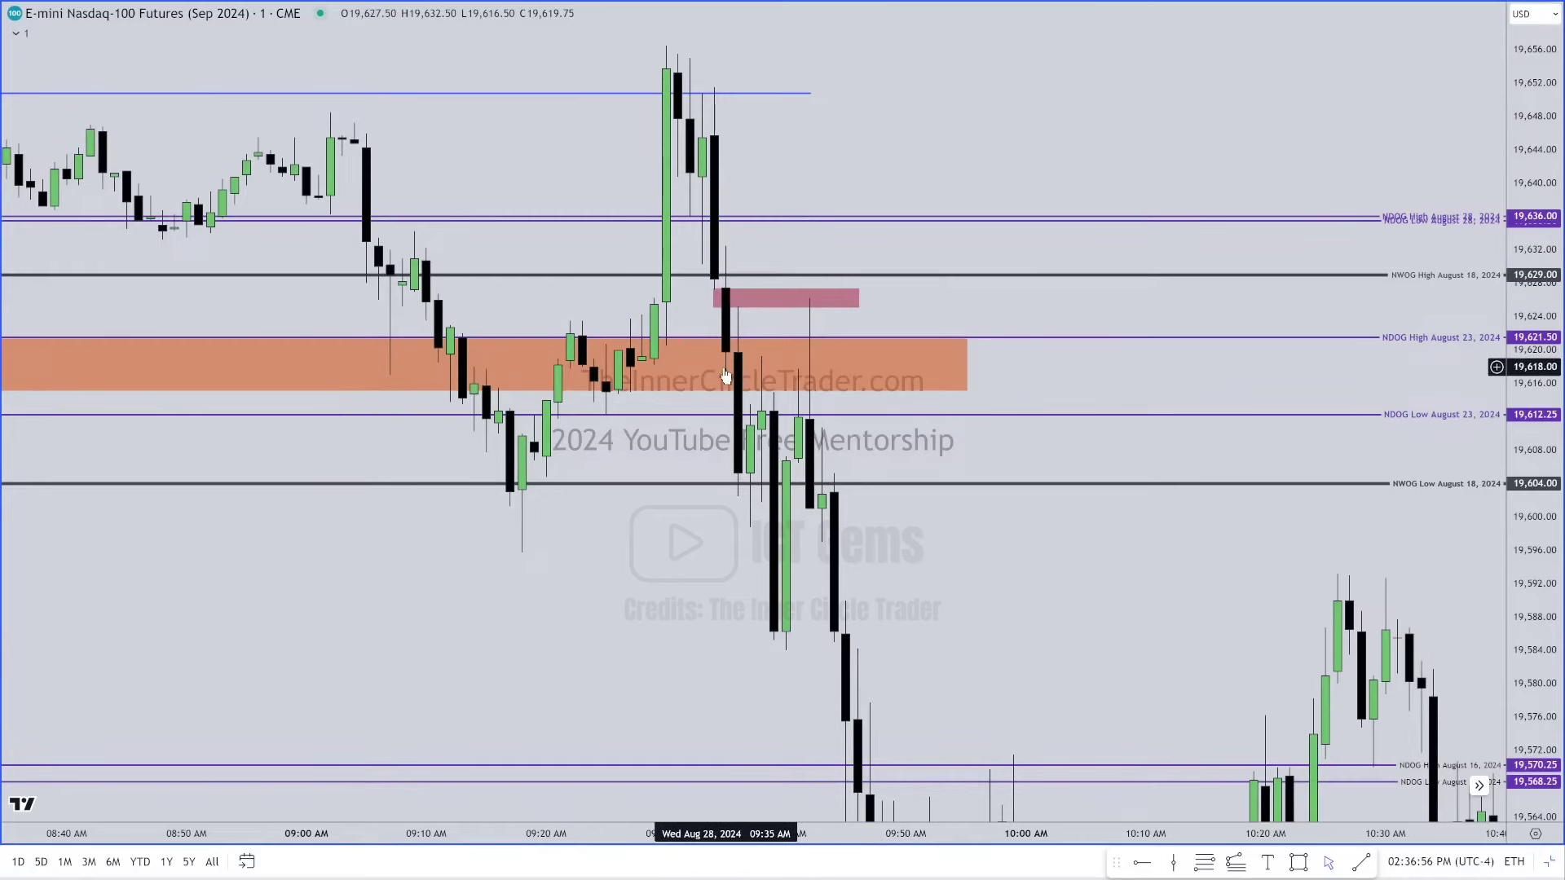
Step: Examine the candles around the orange zone before the open and the decline following the pink rectangle
drag(366, 586, 872, 318)
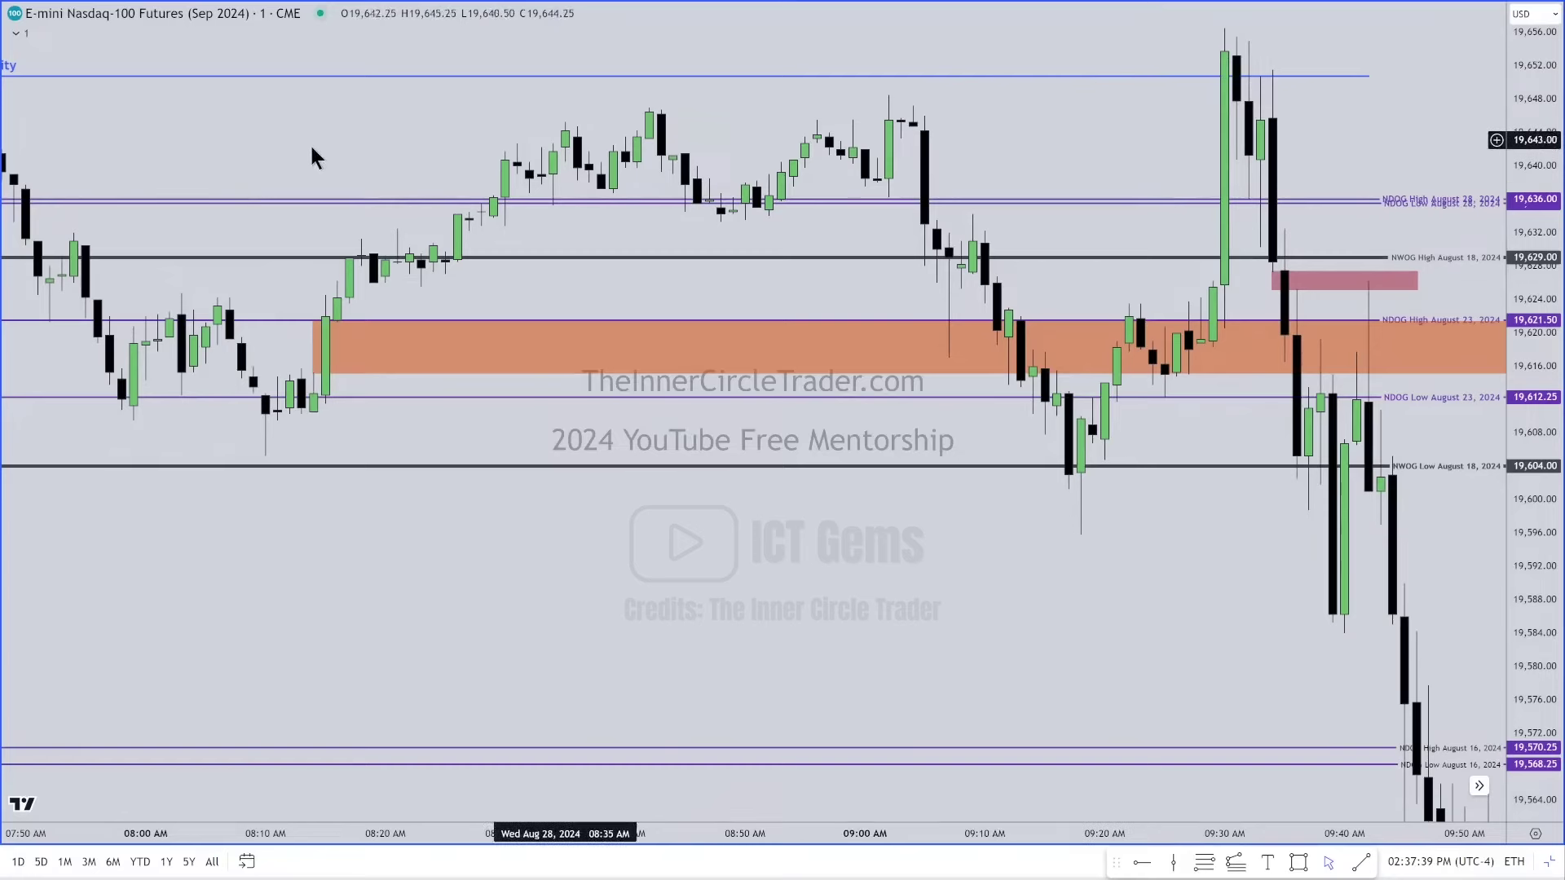
drag(305, 144, 962, 147)
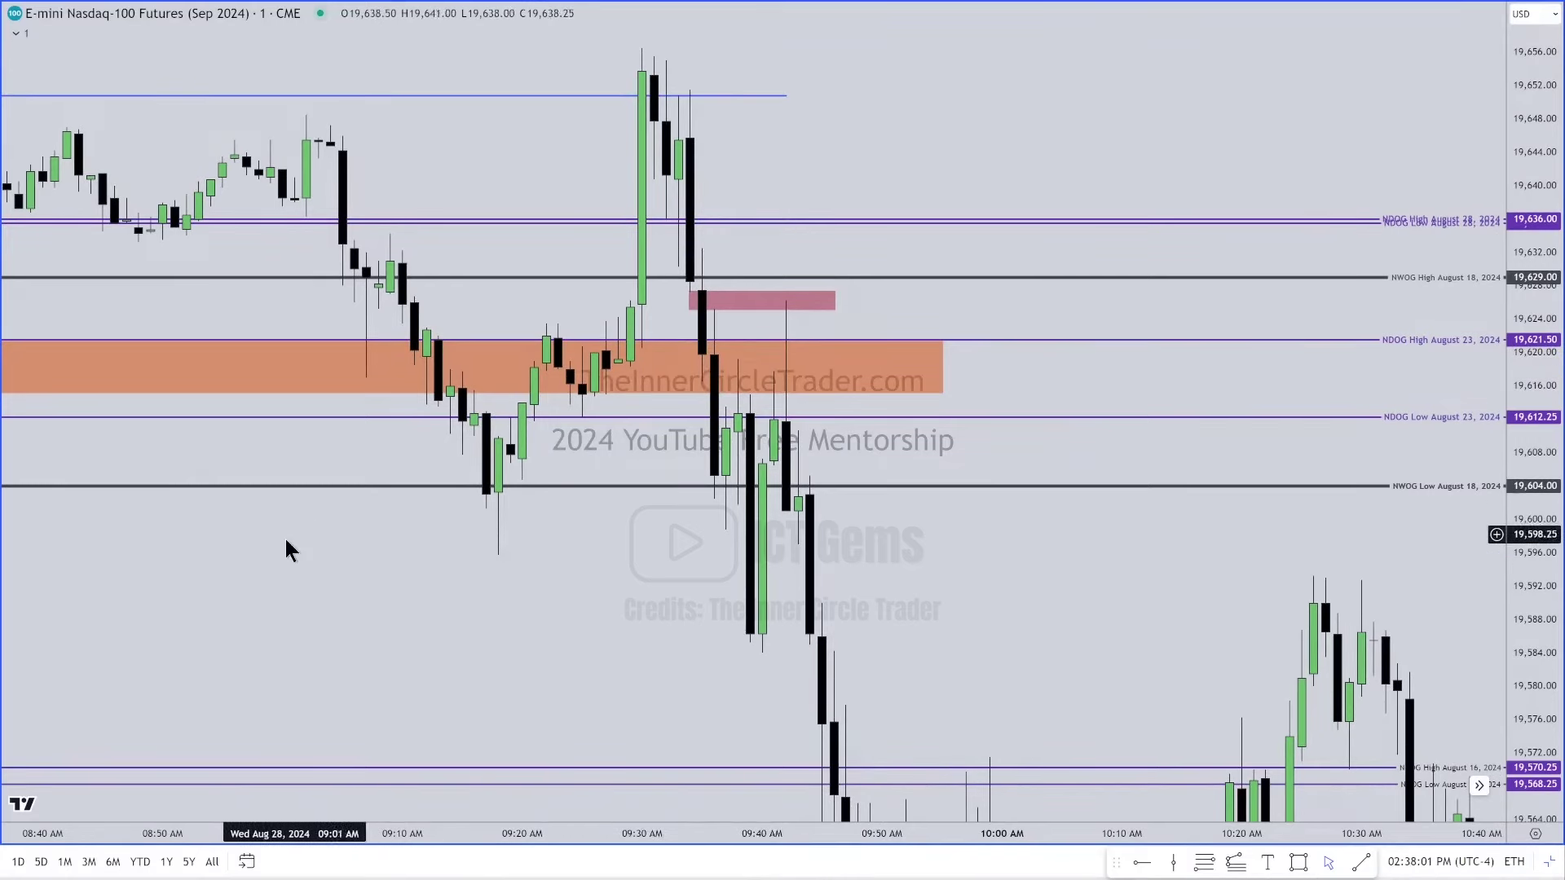
drag(285, 536, 593, 548)
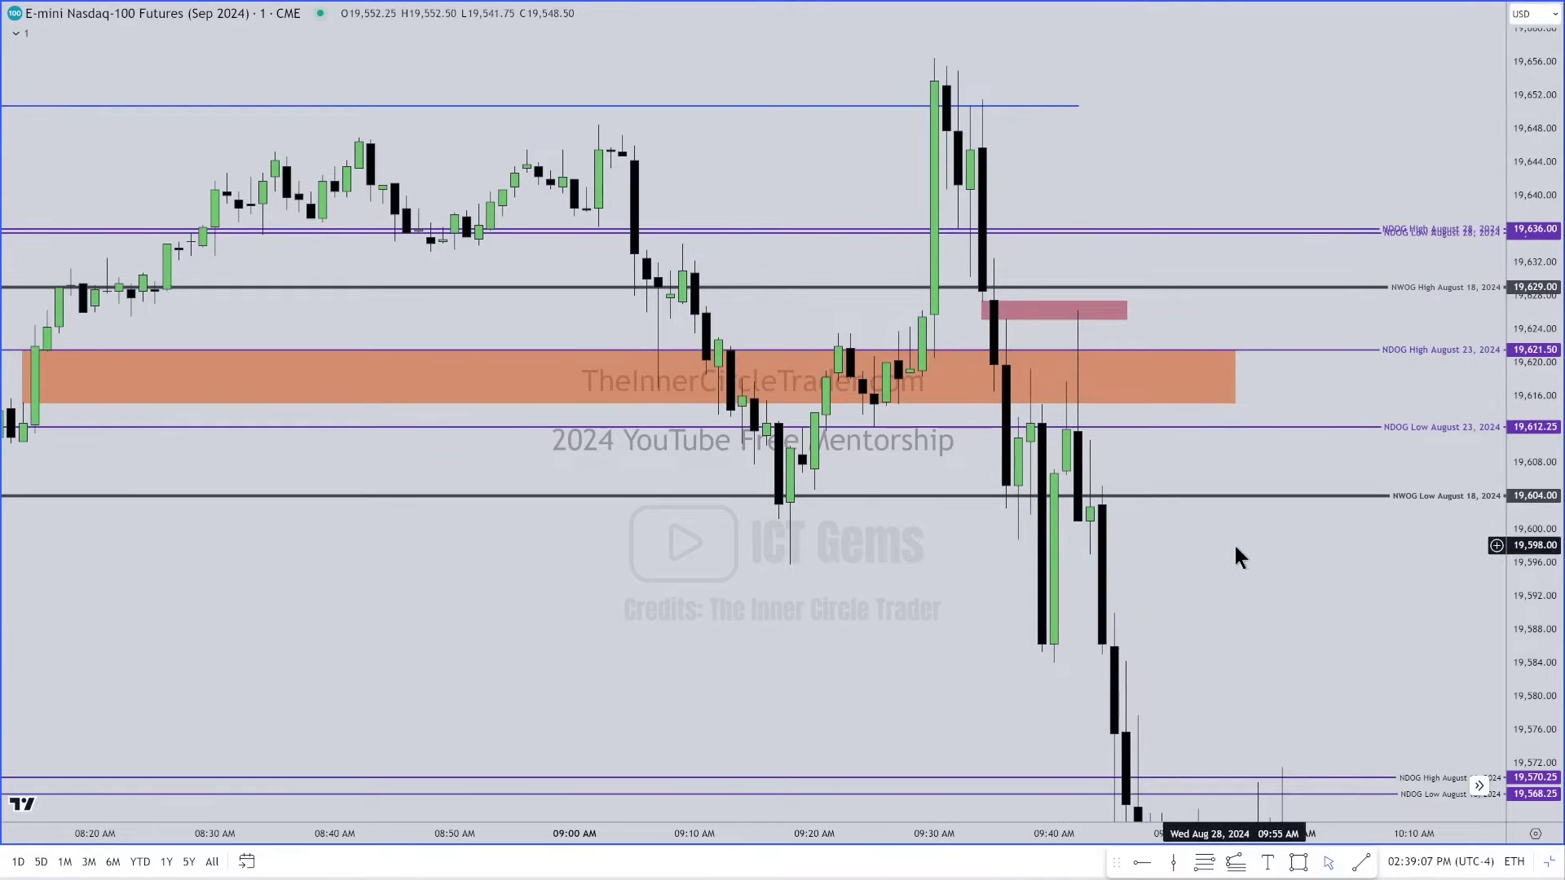
drag(1235, 546, 1056, 455)
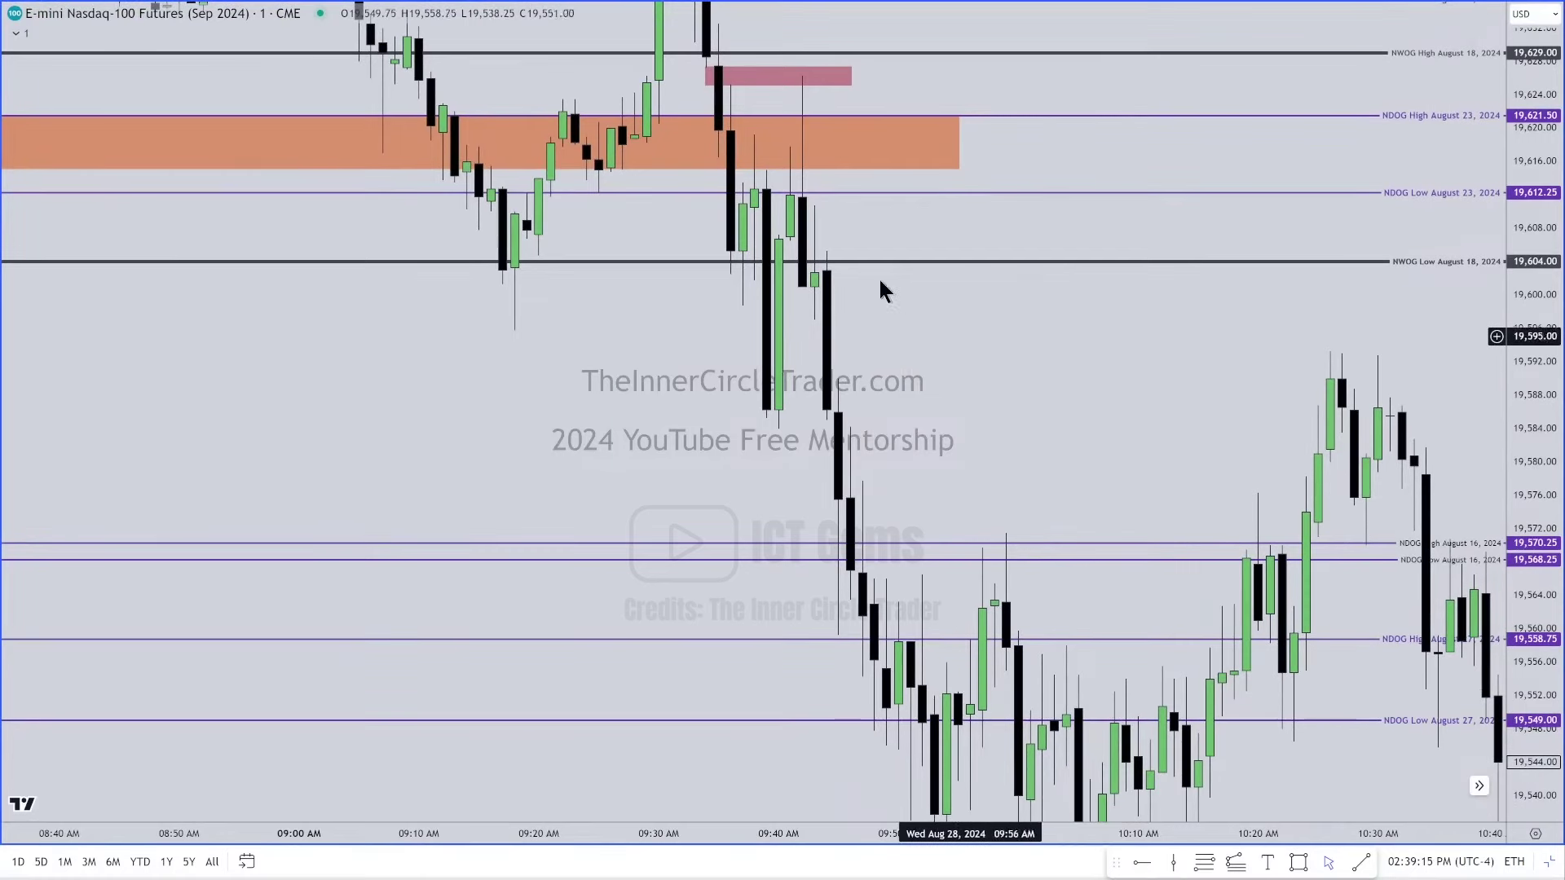
drag(1048, 444, 888, 444)
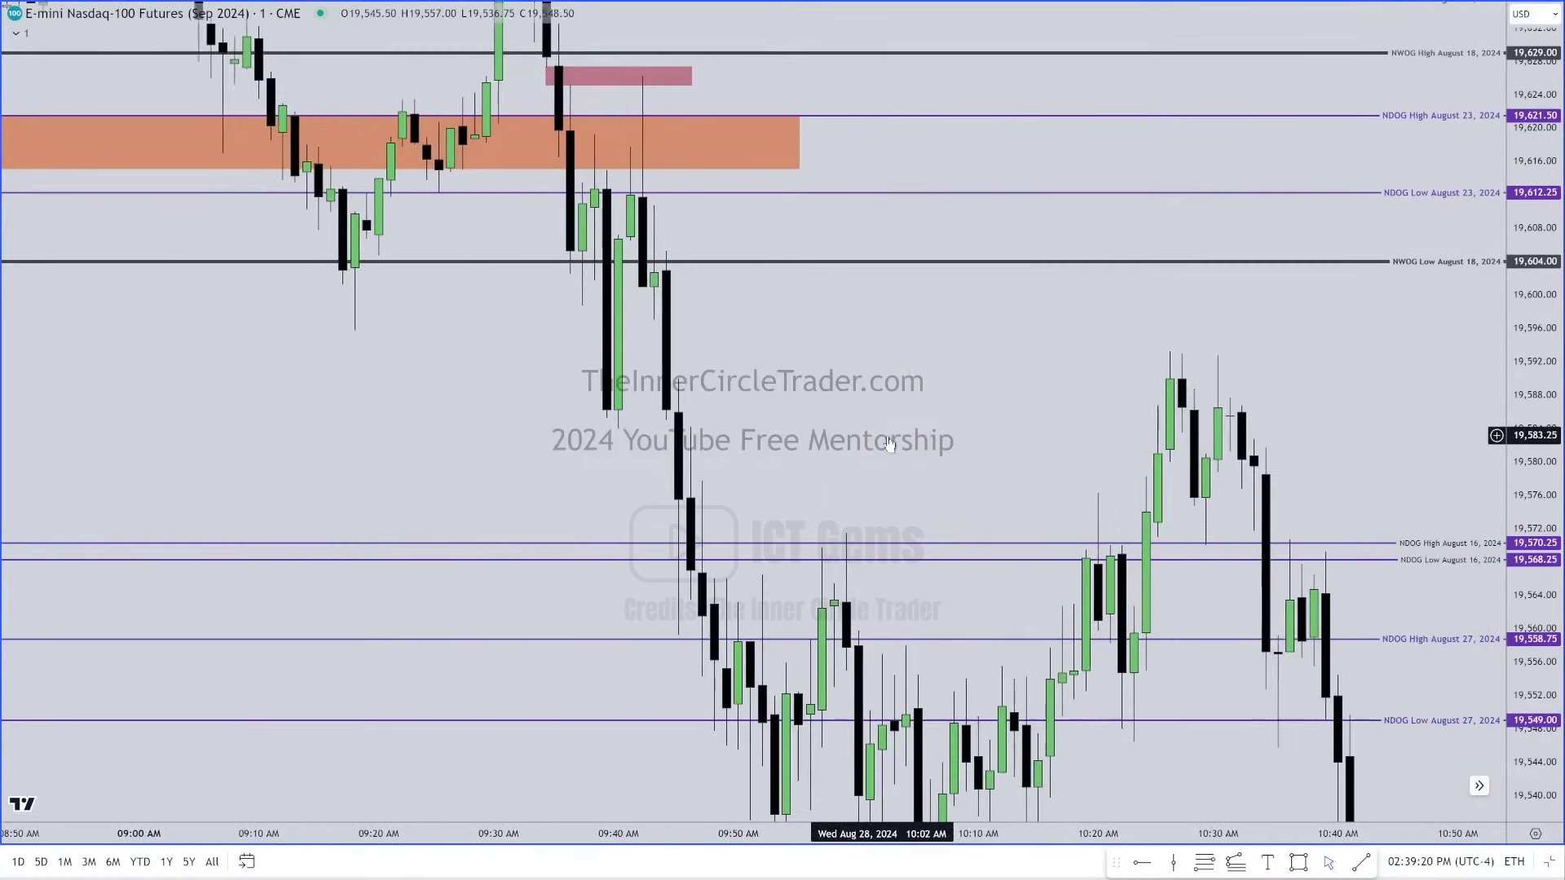
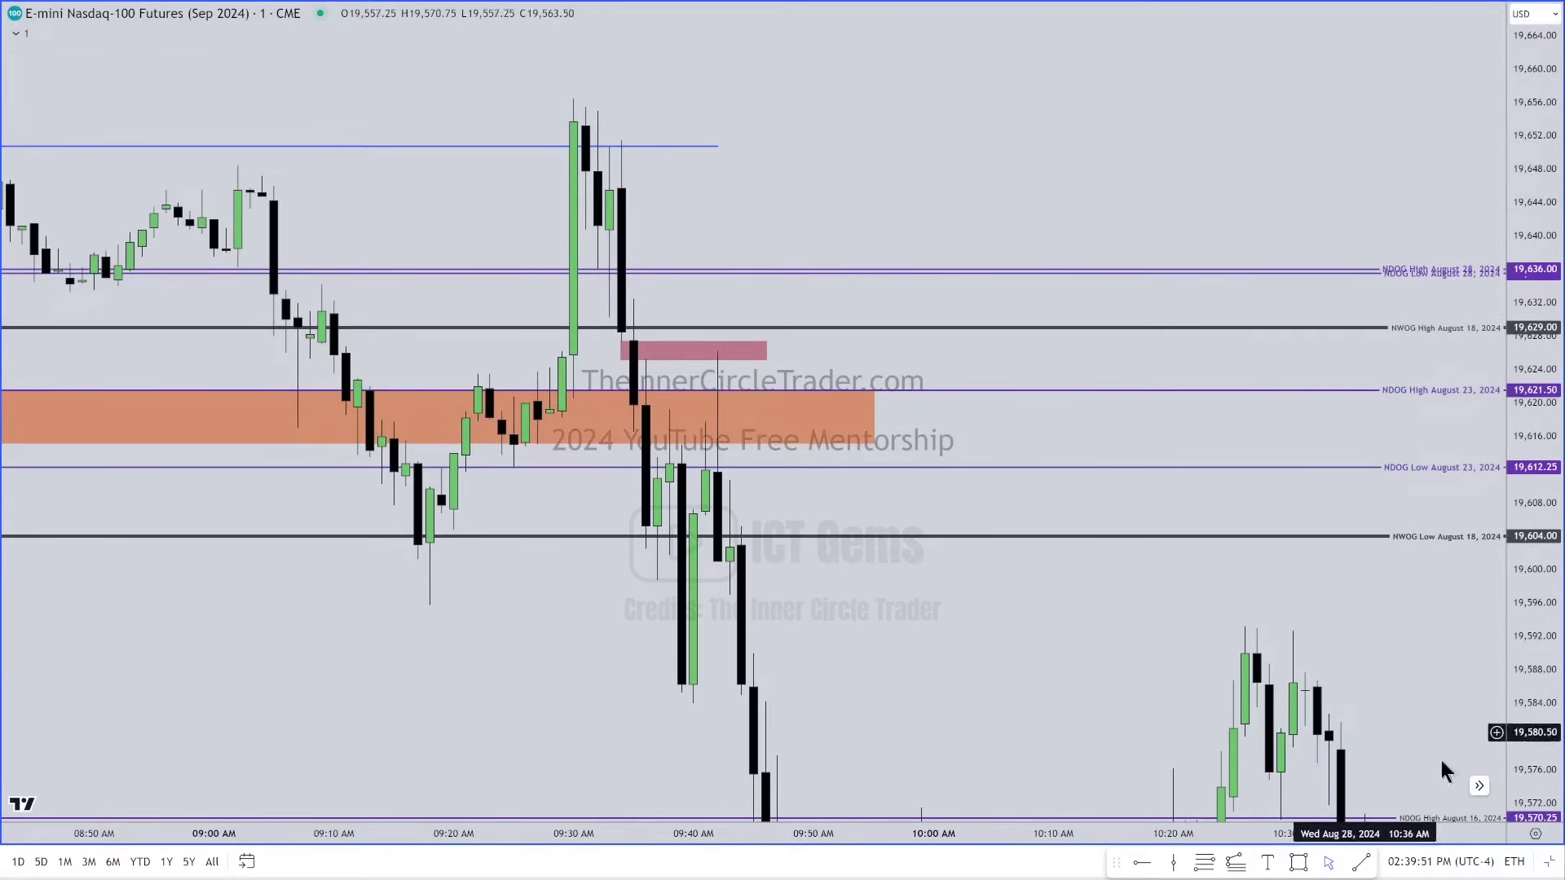
Step: Switch the session to regular trading hours and mark the opening range gap with a teal rectangle from 19,645.25 to 19,625.75, ending at 09:39 AM
click(1514, 862)
click(1494, 825)
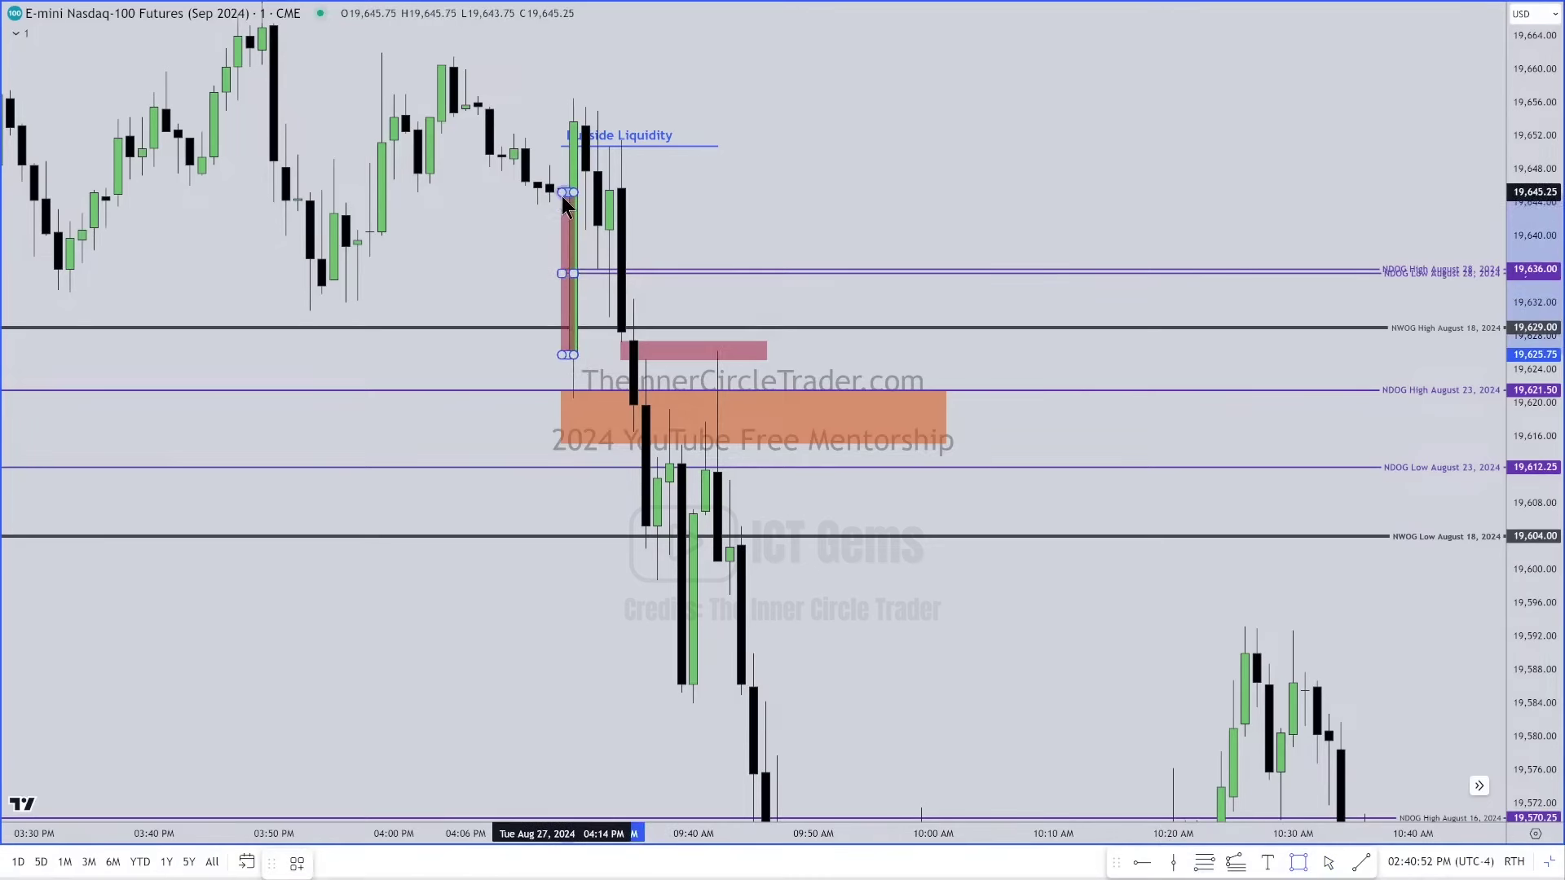
click(568, 204)
drag(574, 273, 681, 273)
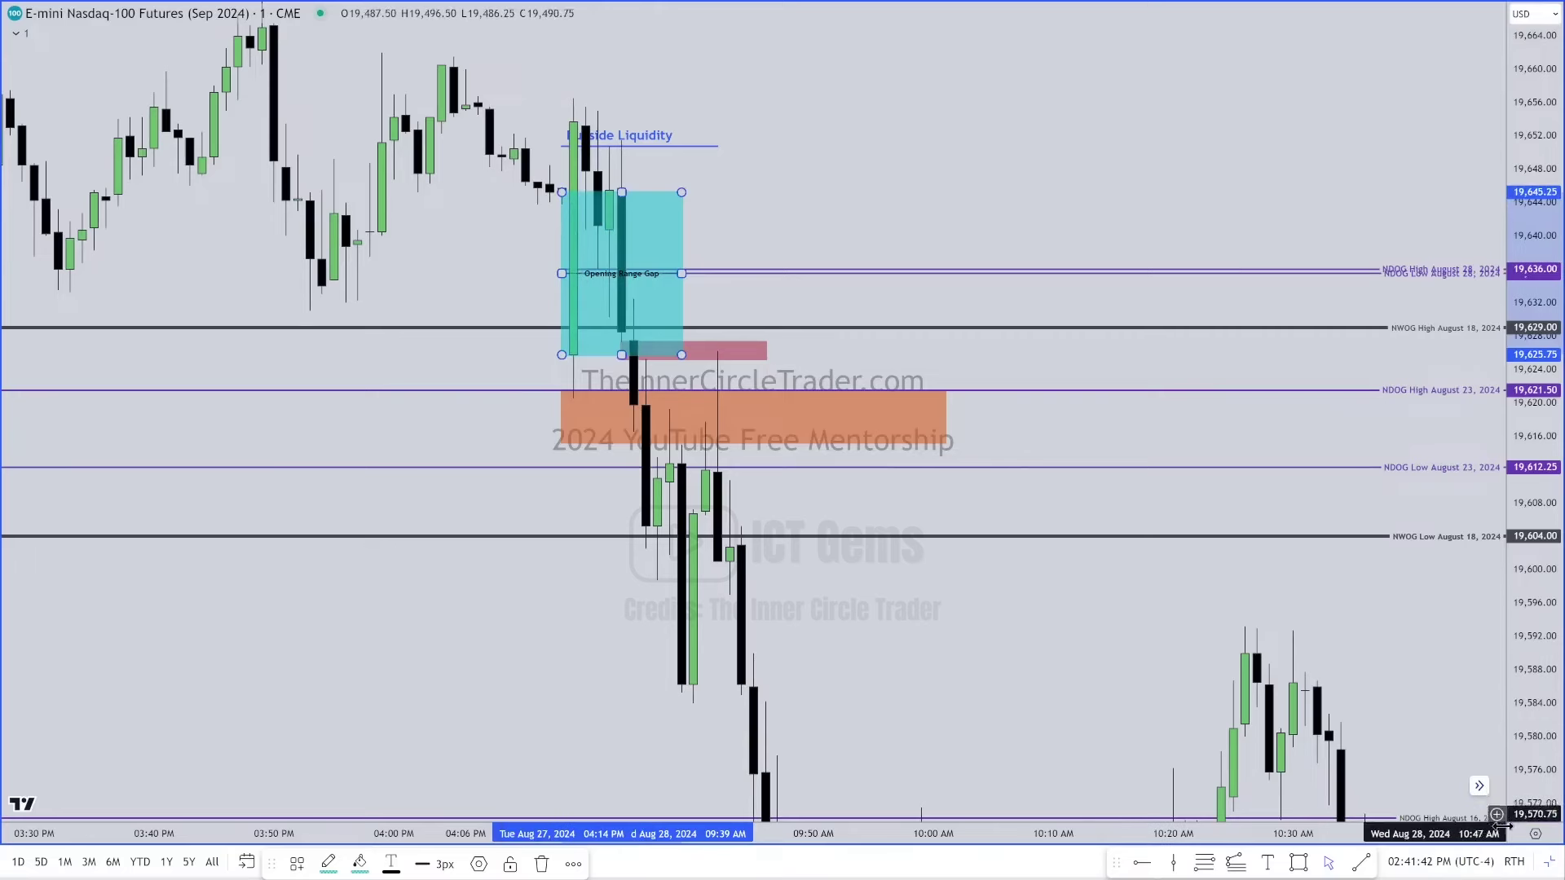
Step: Switch the session back to electronic trading hours and review the candles from the Buyside Liquidity level to the 09:30 AM open
click(1516, 862)
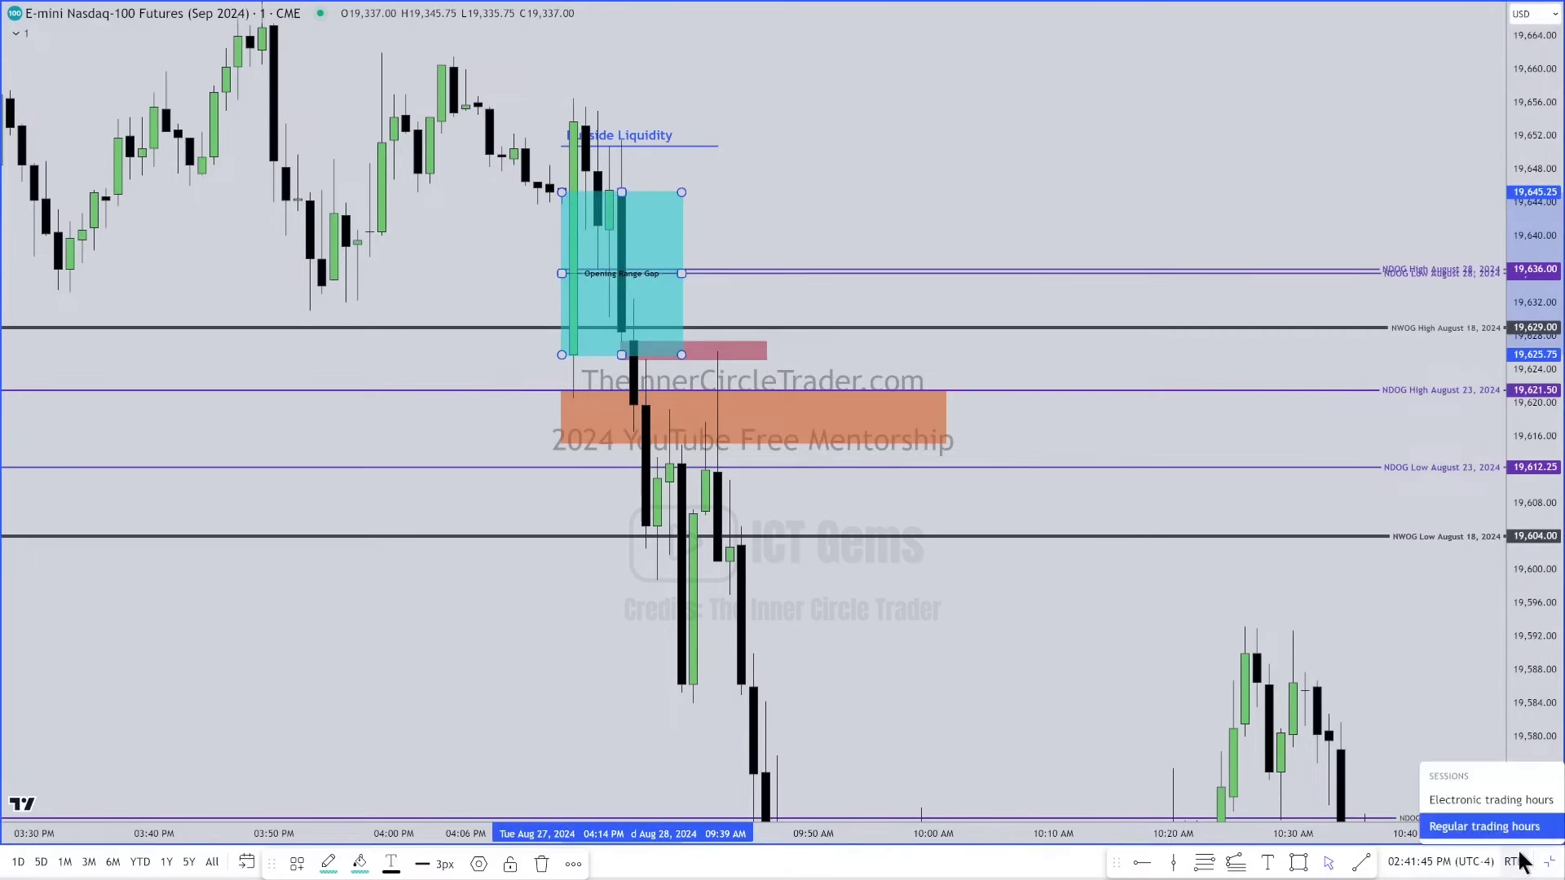
click(1496, 799)
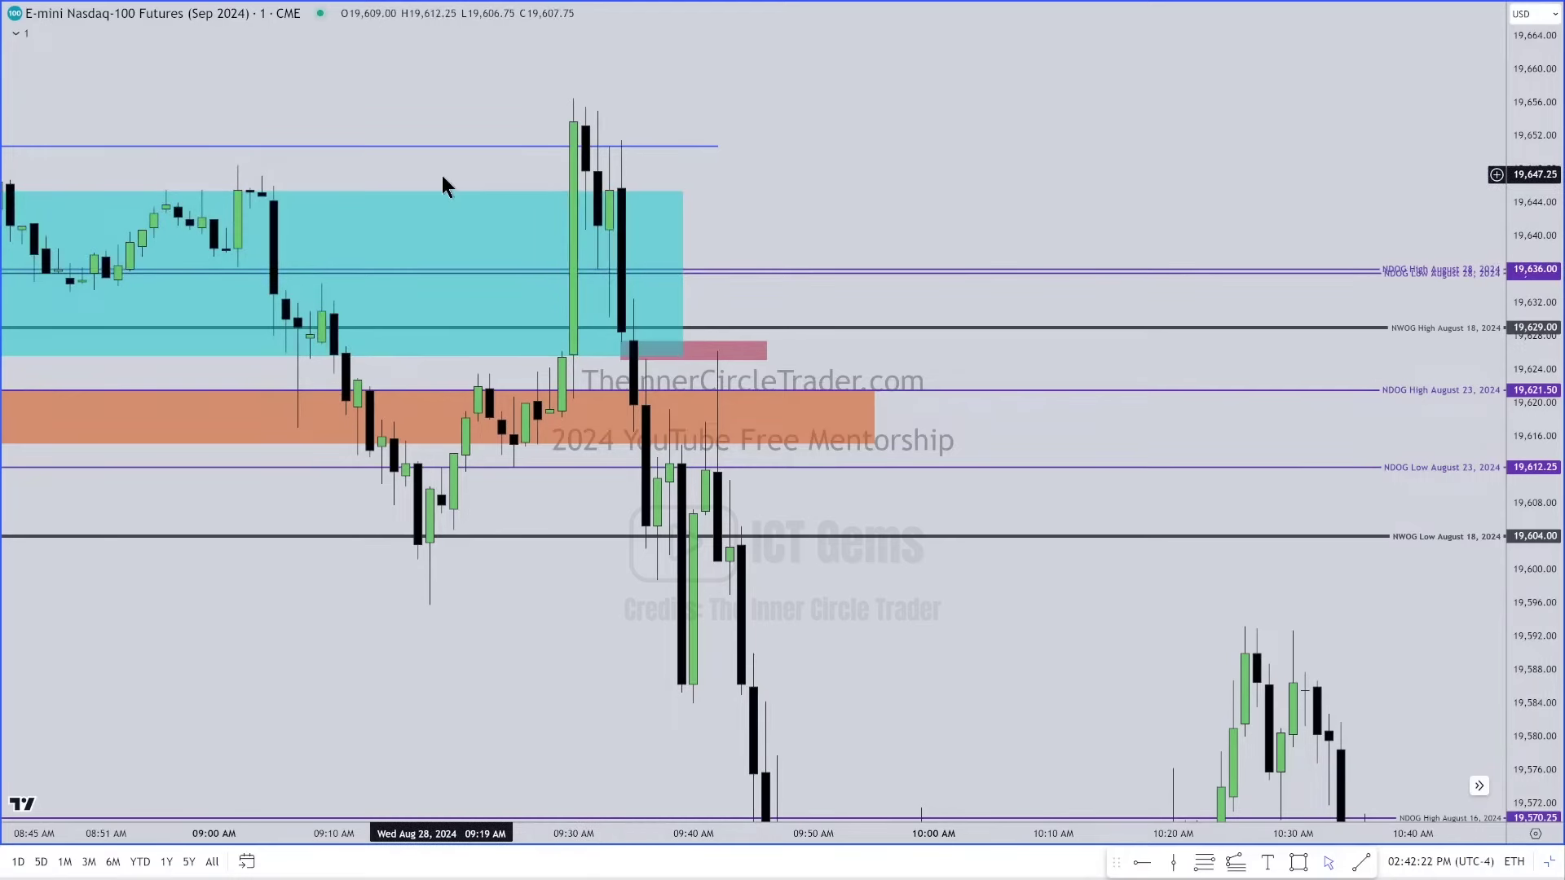
drag(442, 174, 698, 197)
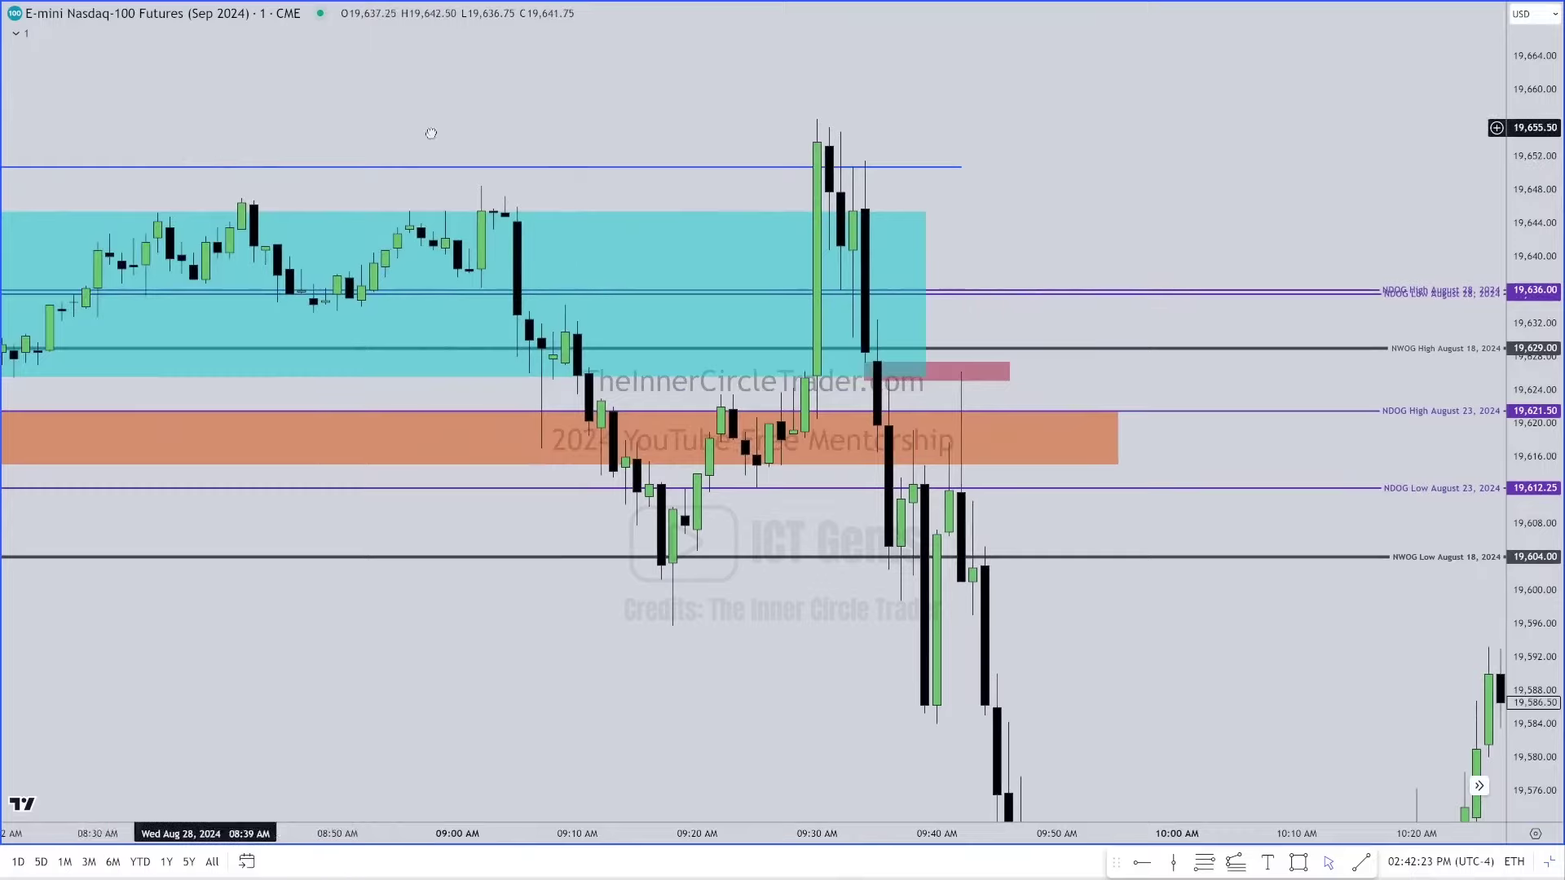
drag(426, 129, 684, 202)
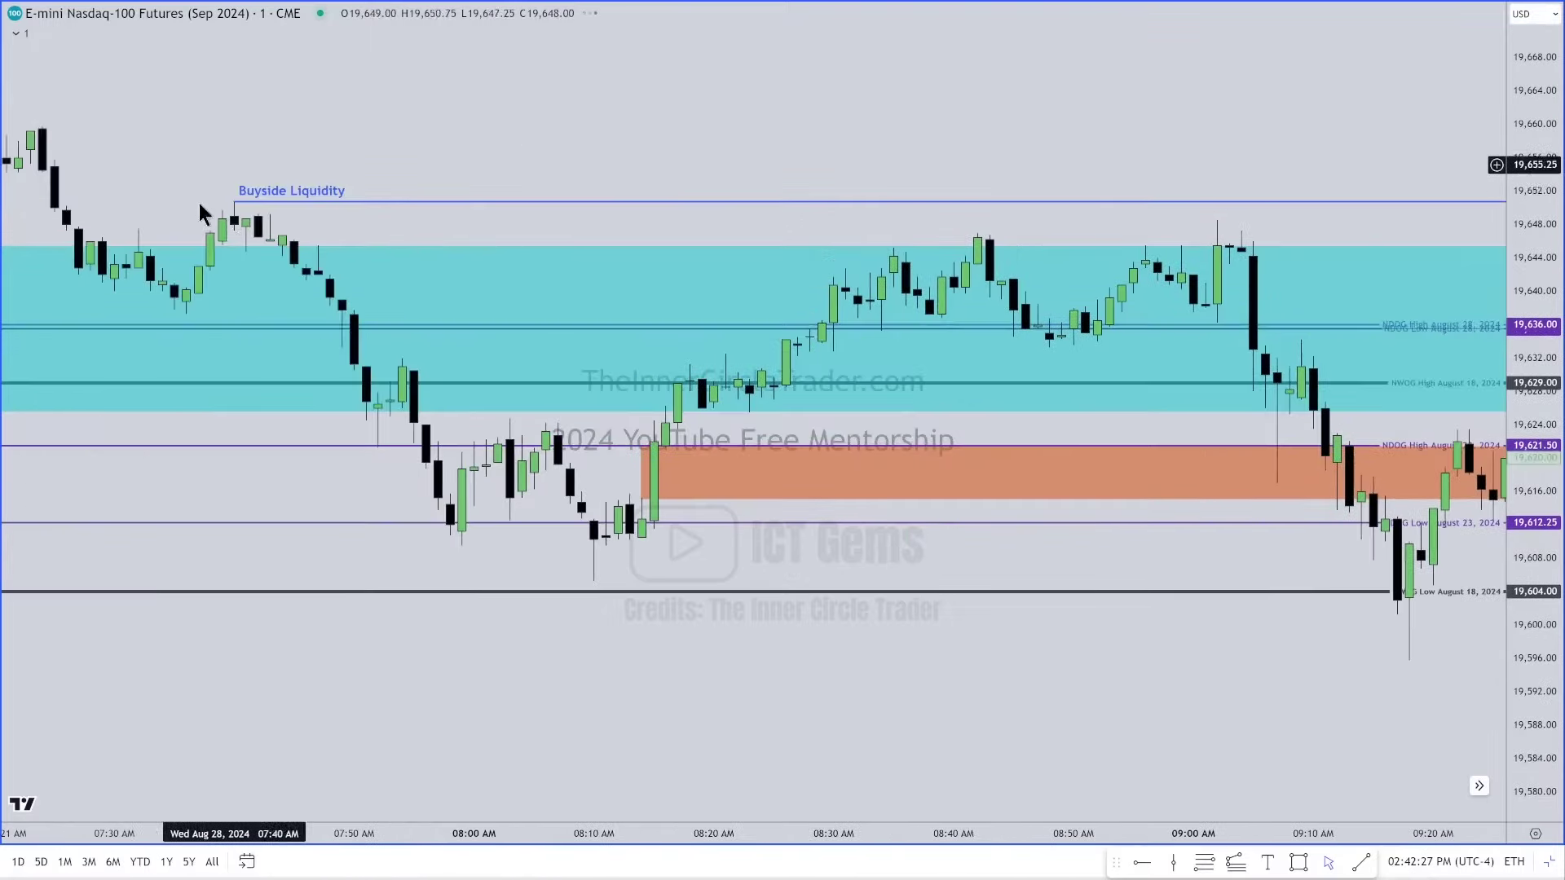
drag(1255, 204, 884, 192)
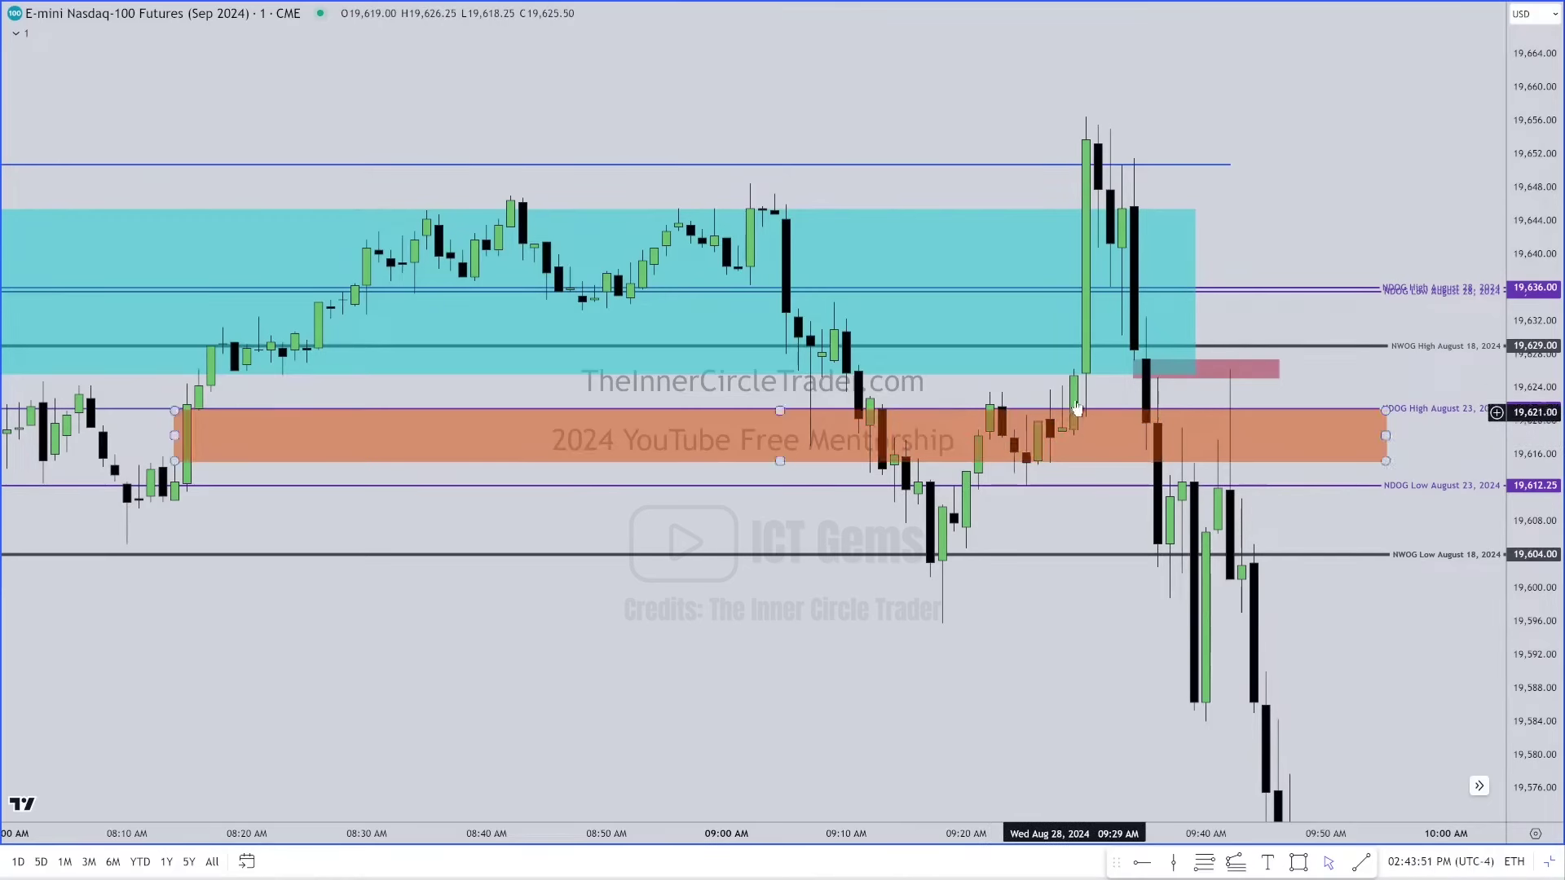
Step: Examine how the candles from 09:30 to 09:43 AM trade around the pink rectangle and the lower edge of the opening range gap
click(1089, 376)
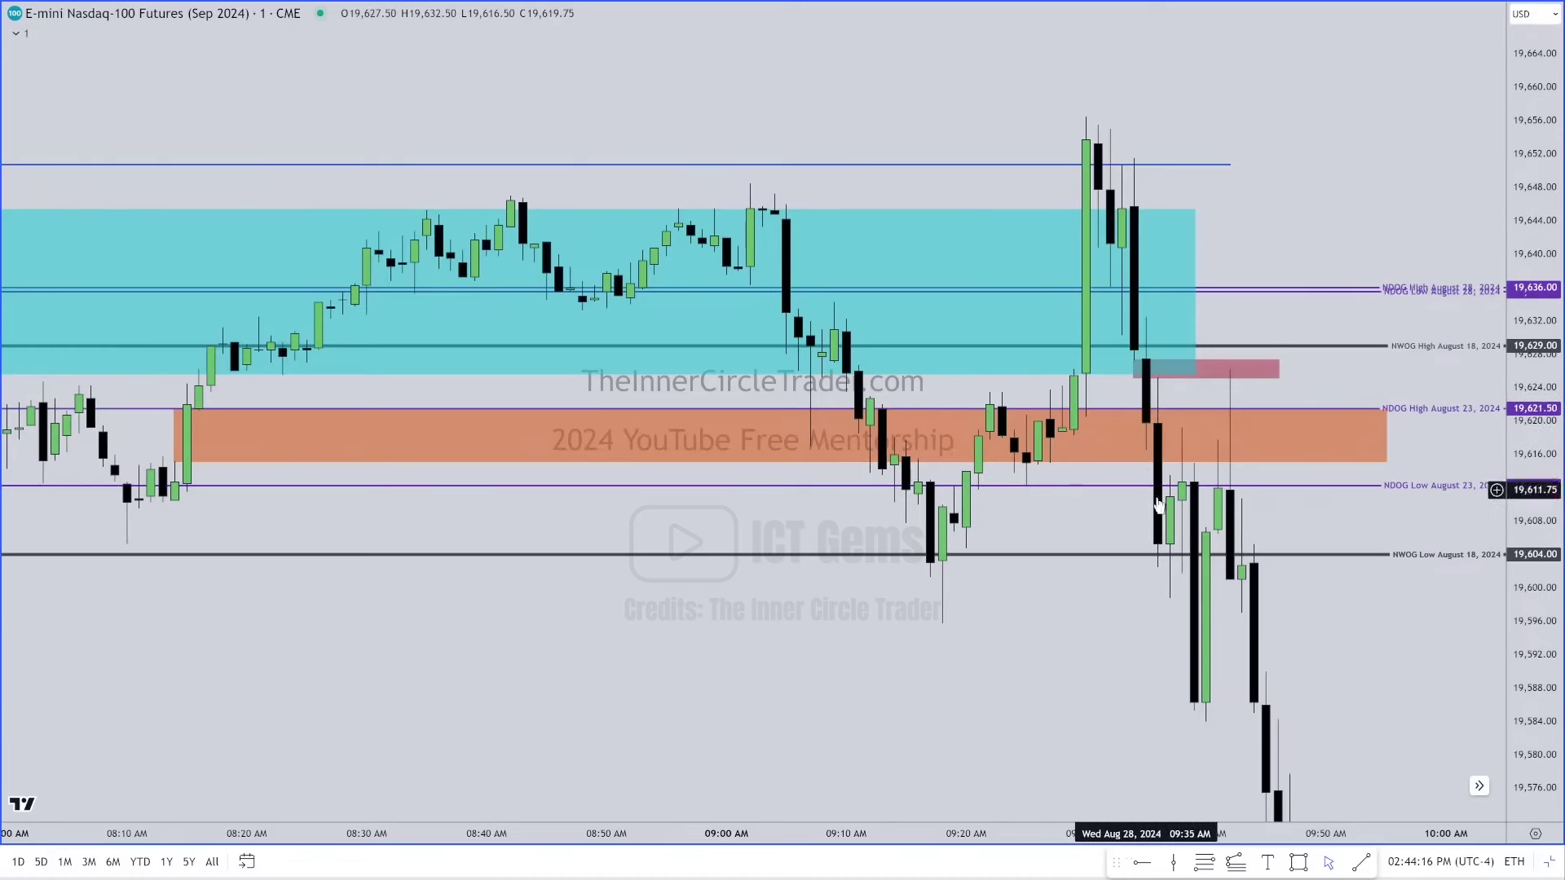
click(1152, 373)
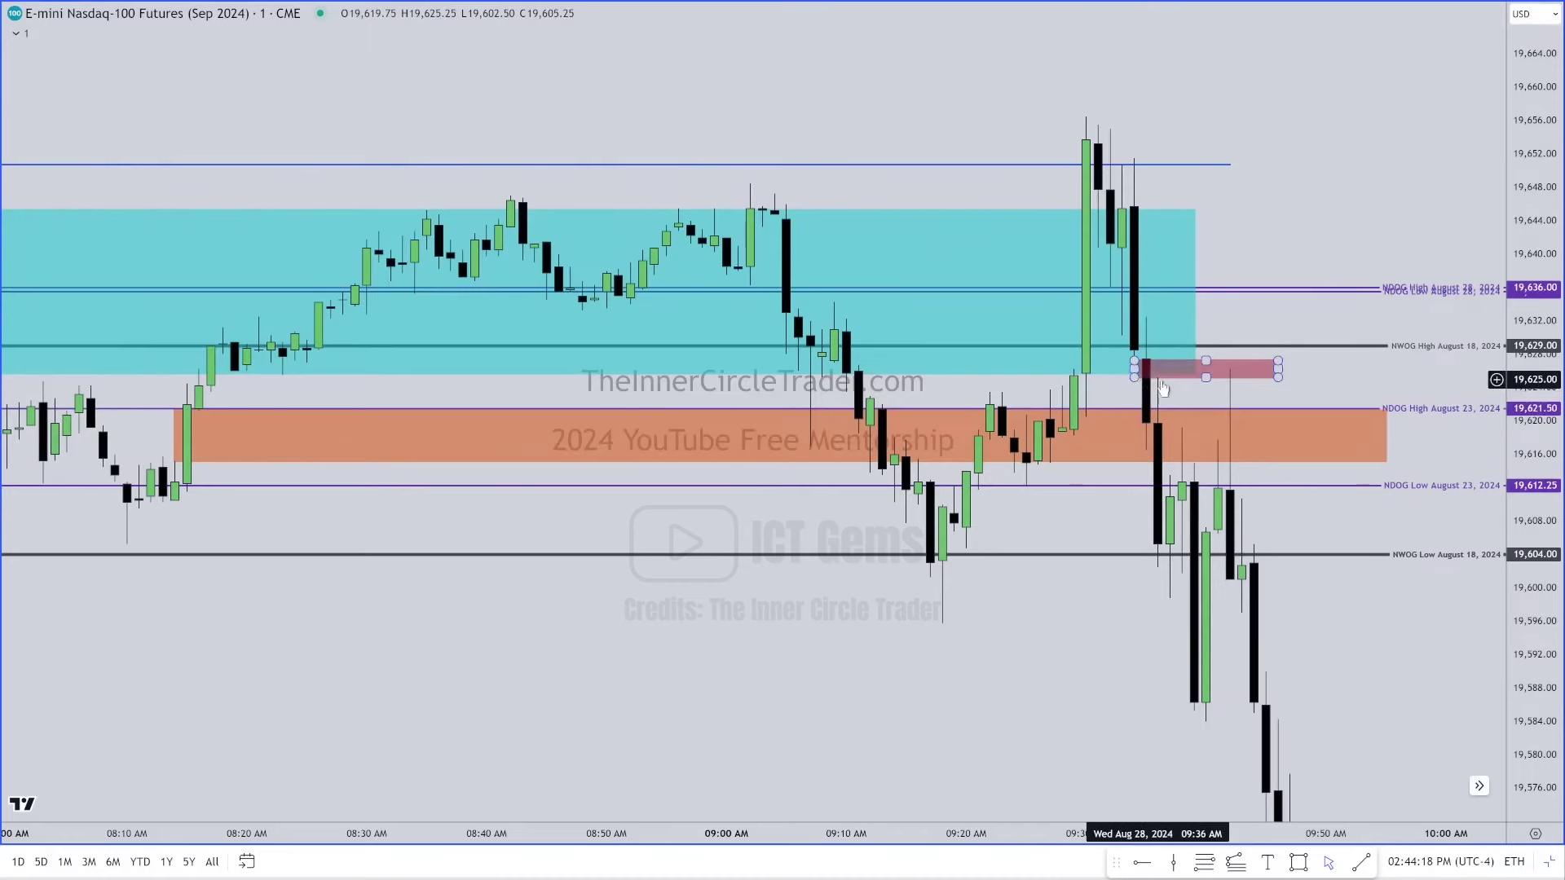
click(1154, 399)
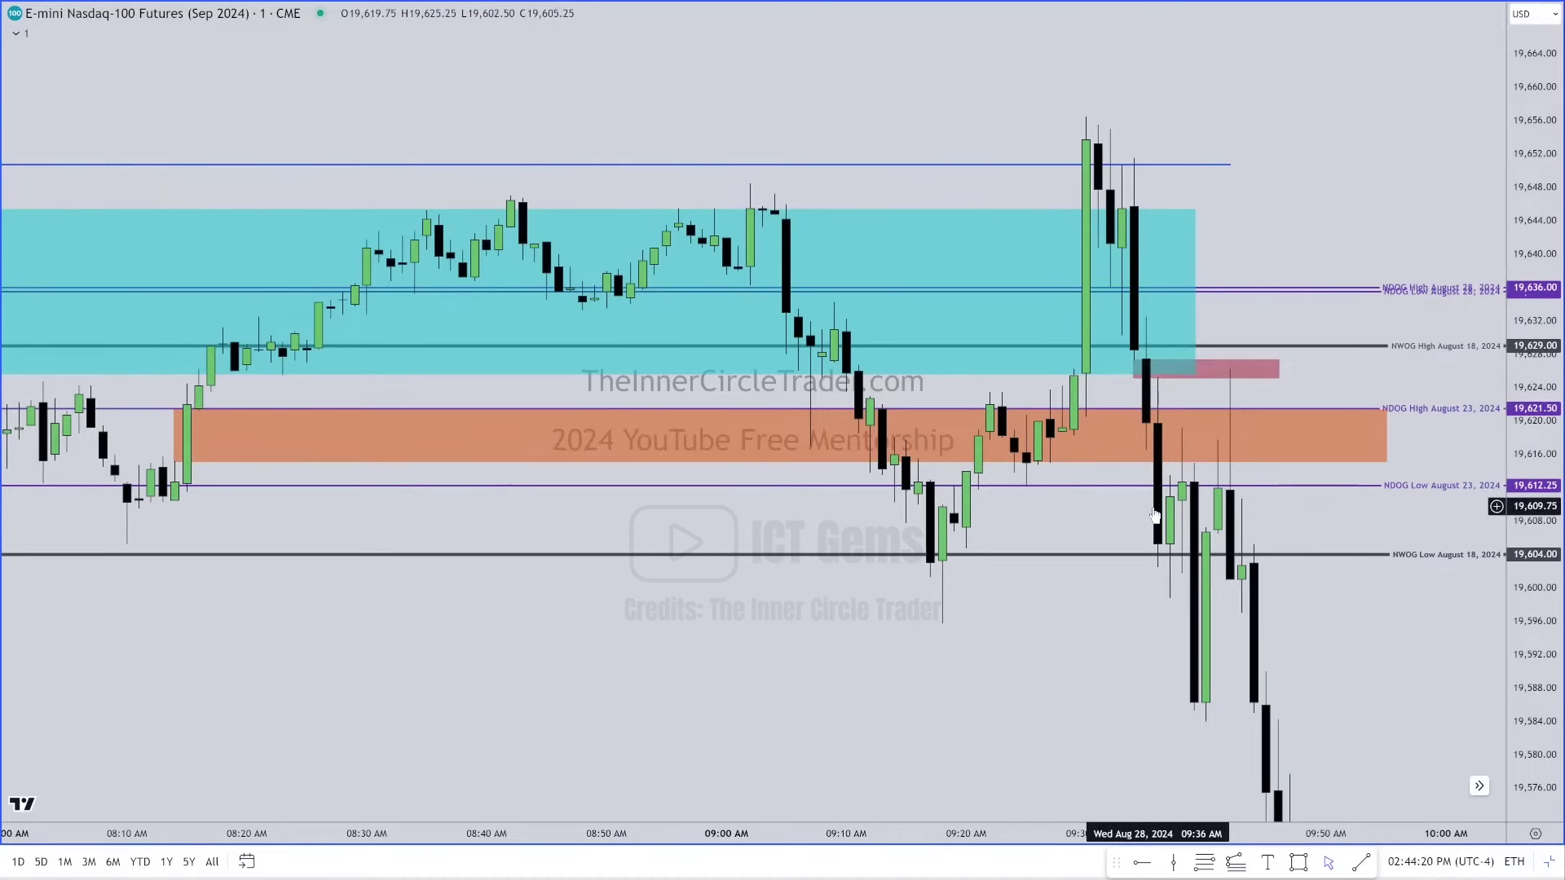
click(1187, 281)
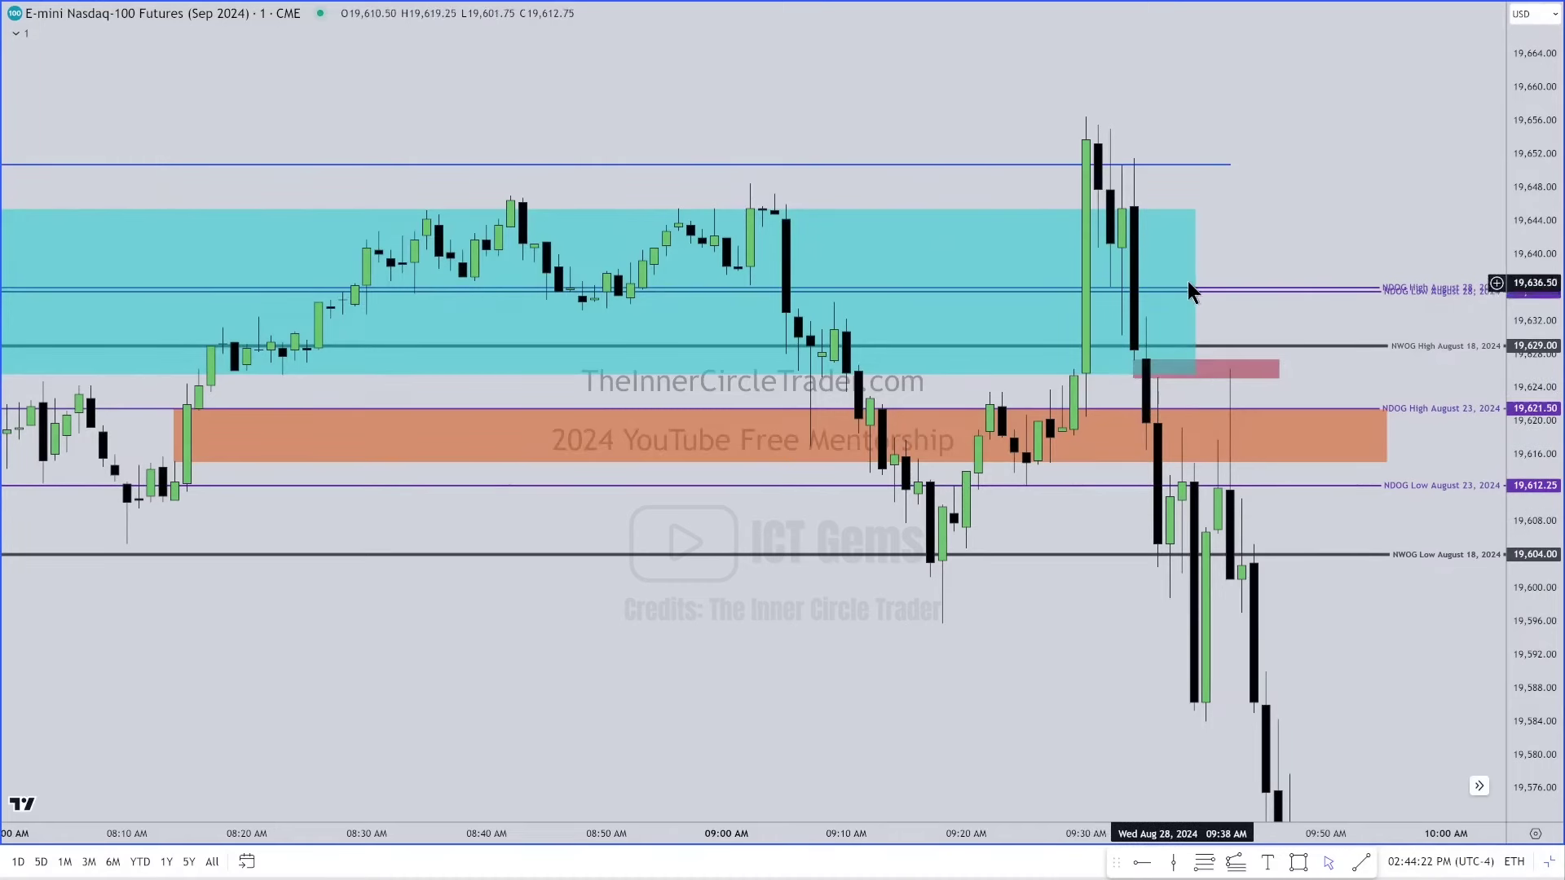
click(1186, 393)
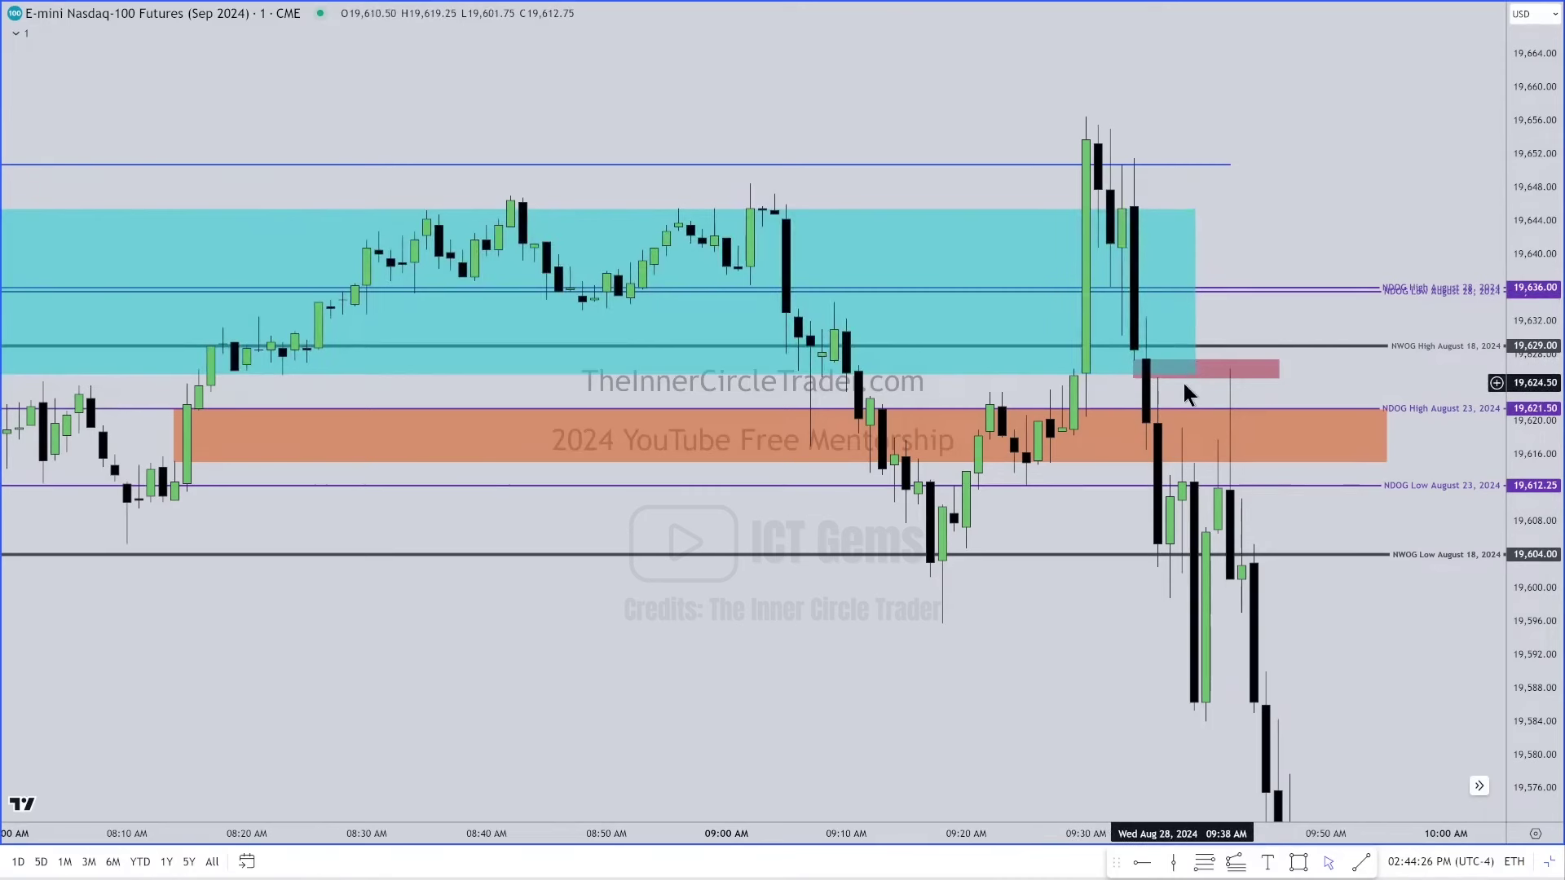
click(1145, 372)
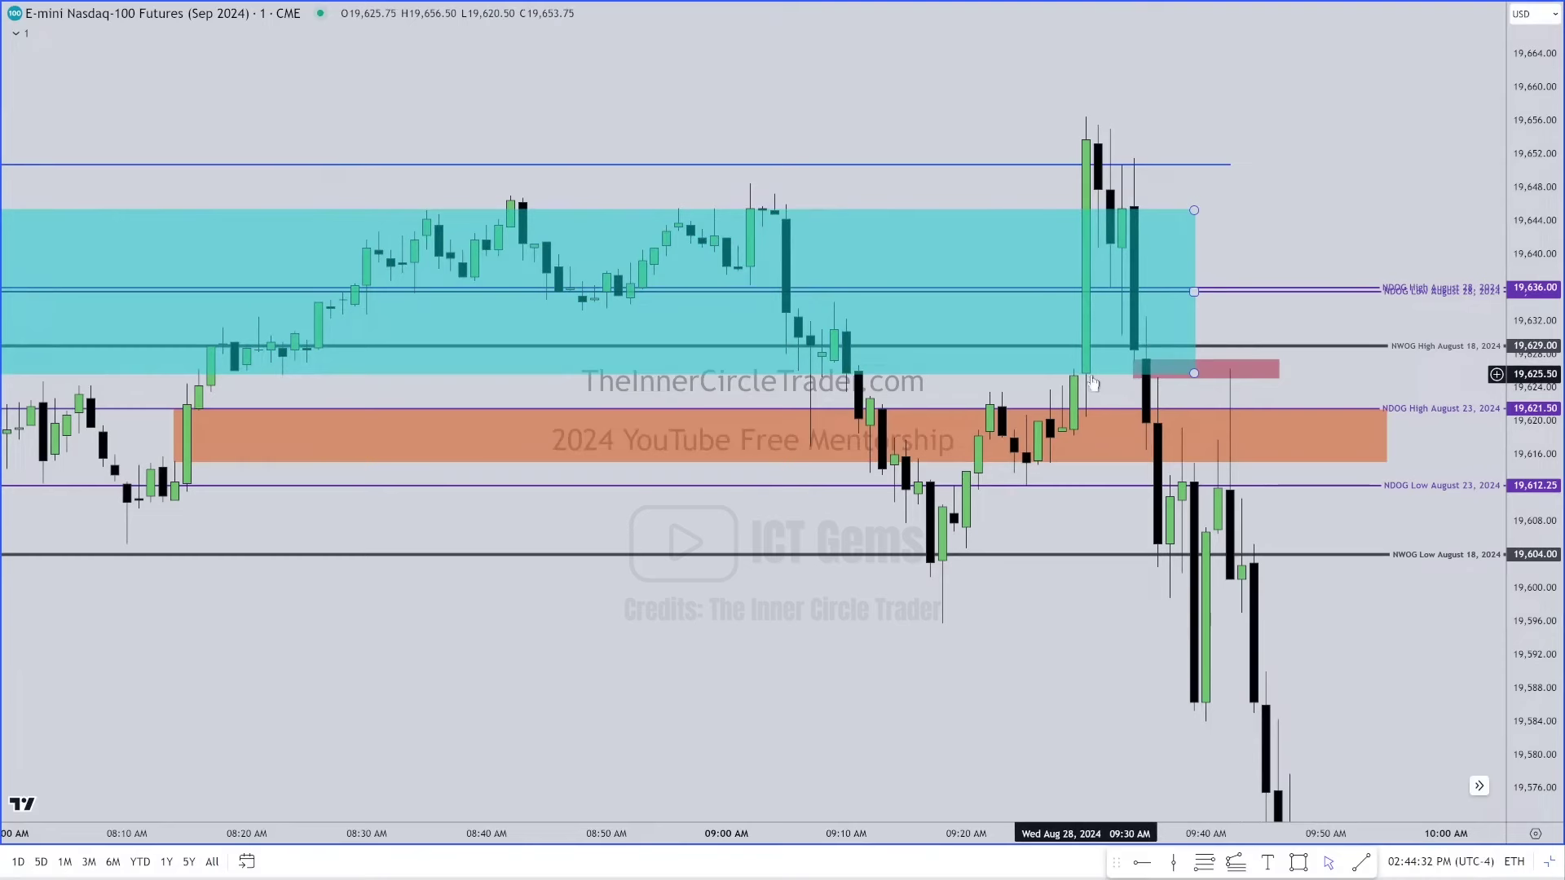
click(1149, 395)
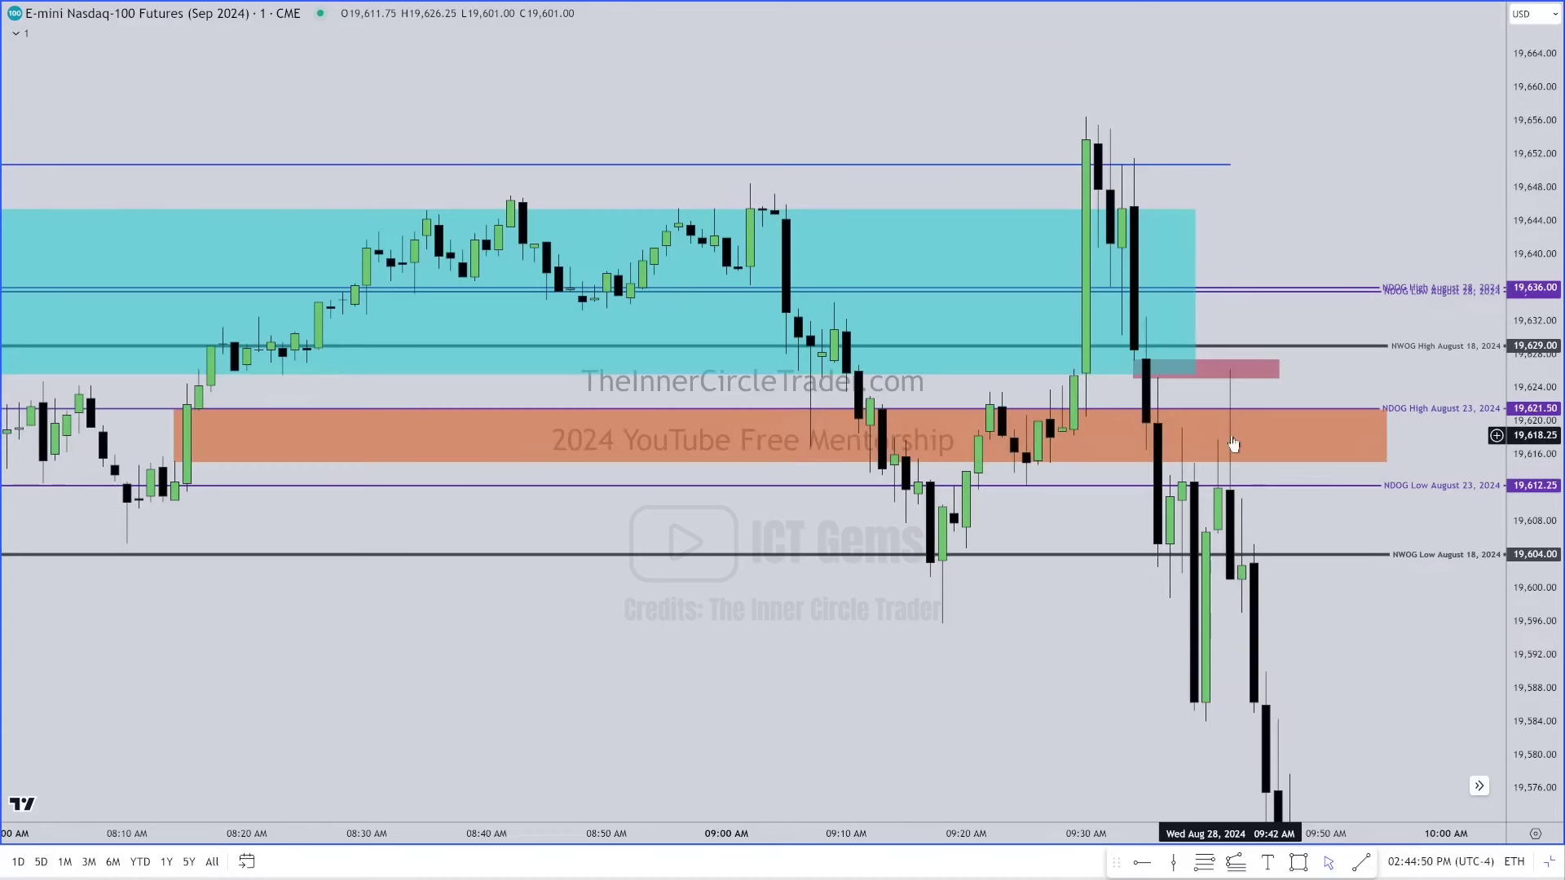
click(1230, 364)
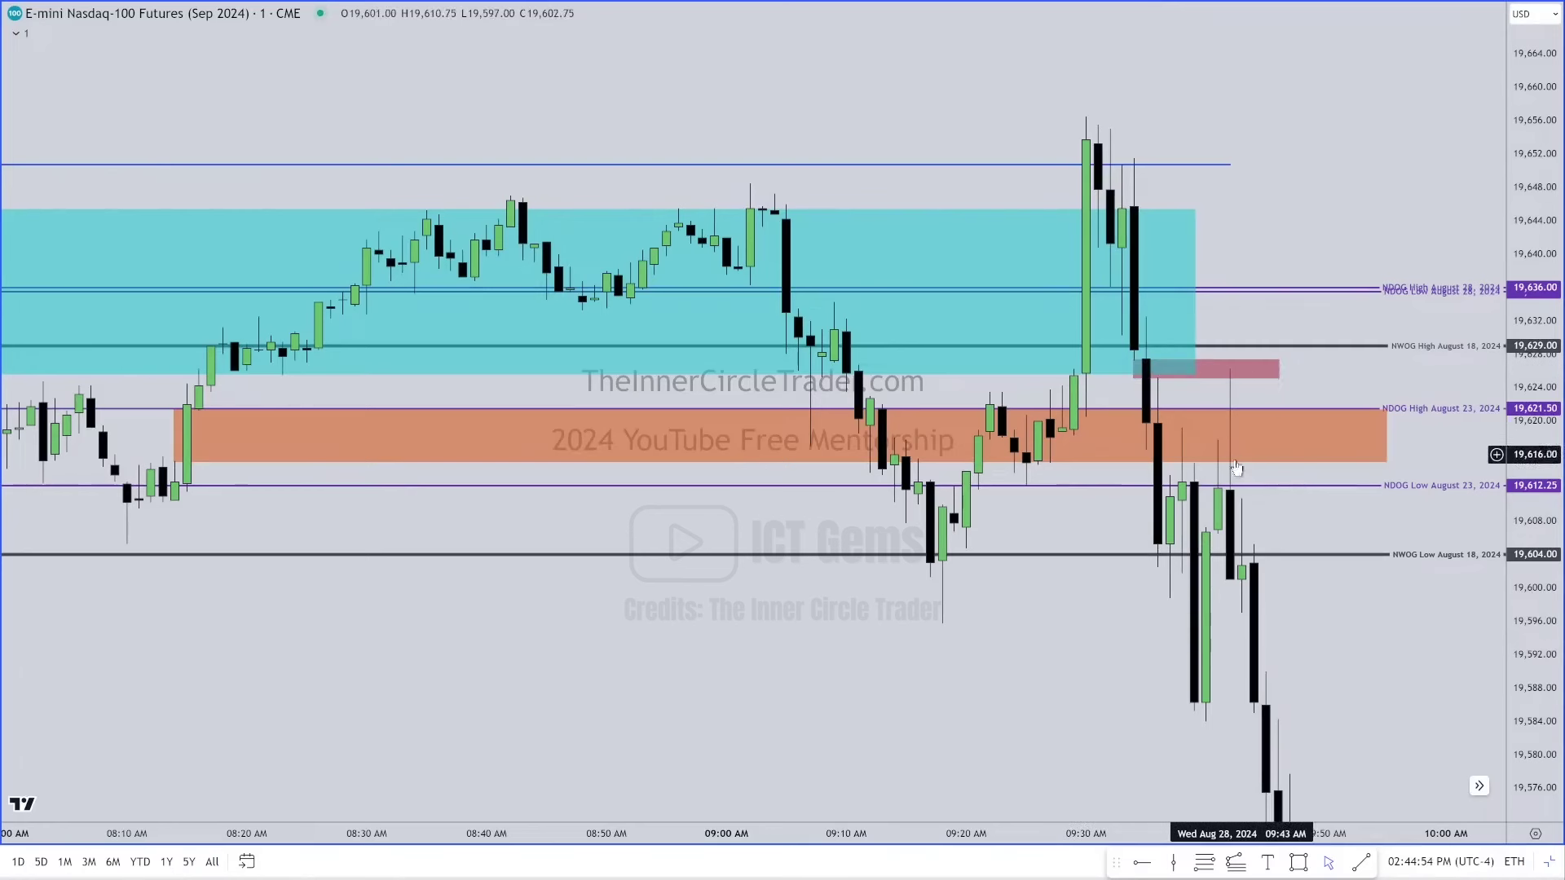
click(1236, 392)
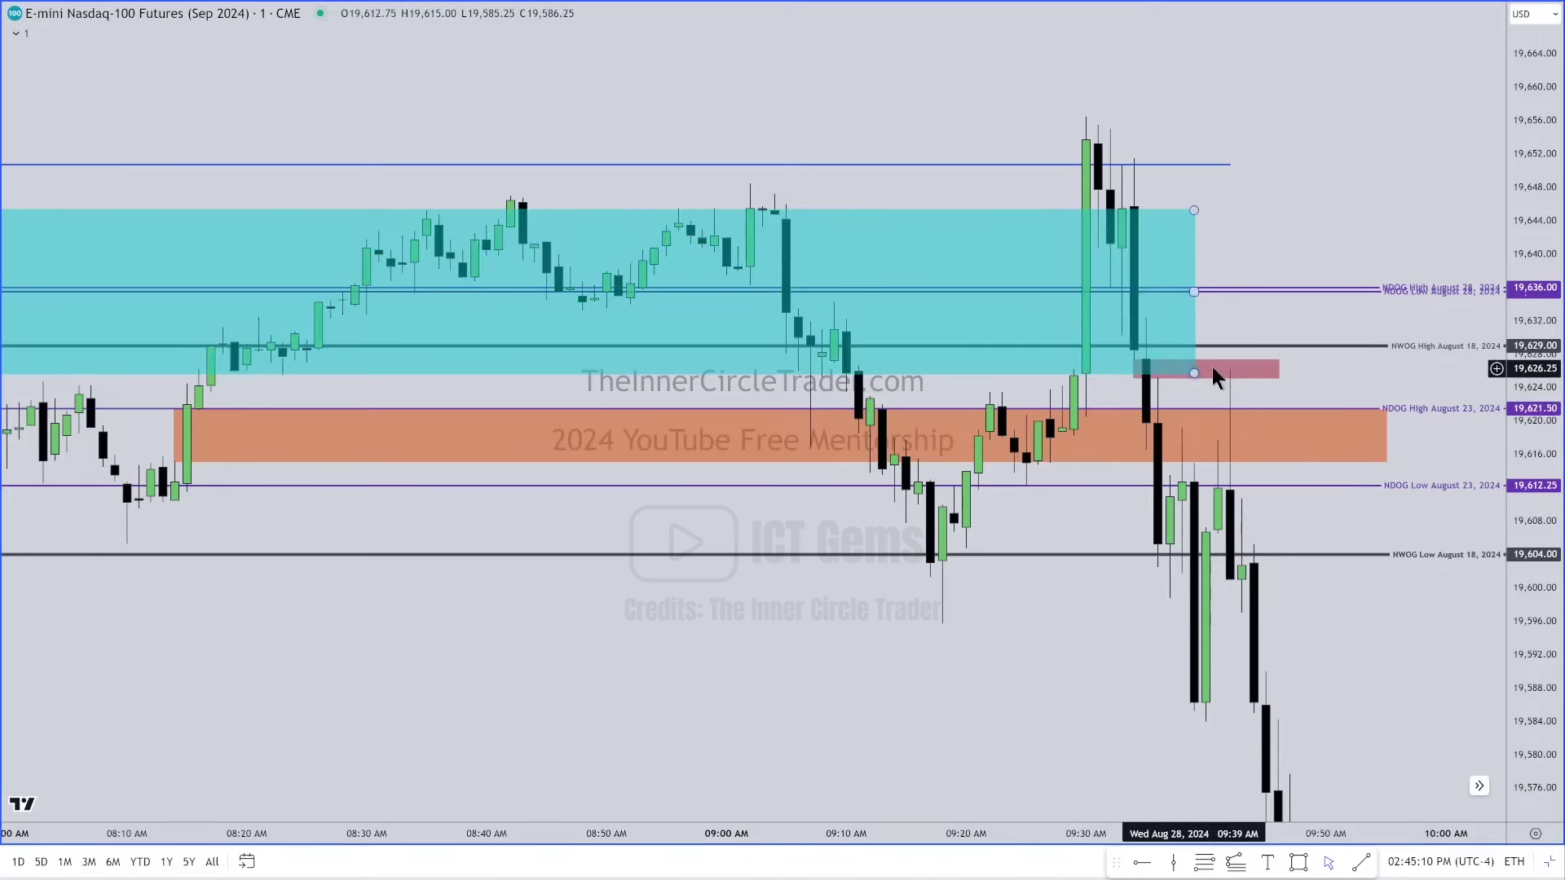
Step: Extend the teal opening range gap rectangle to 09:44 AM and select the pink rectangle overlapping its lower edge
drag(1195, 291, 1256, 286)
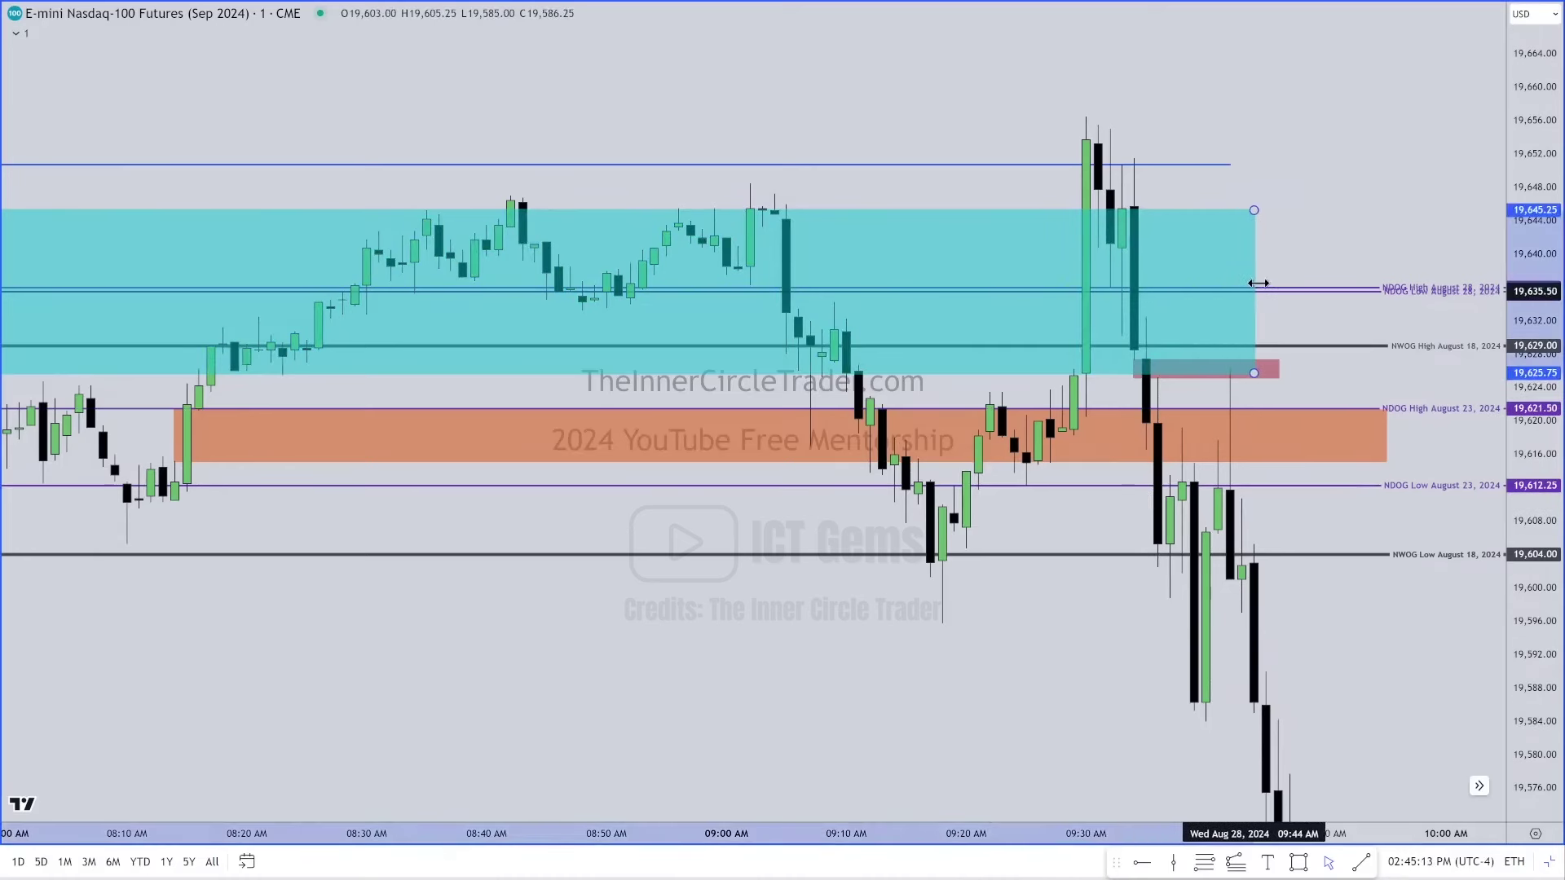
click(1283, 269)
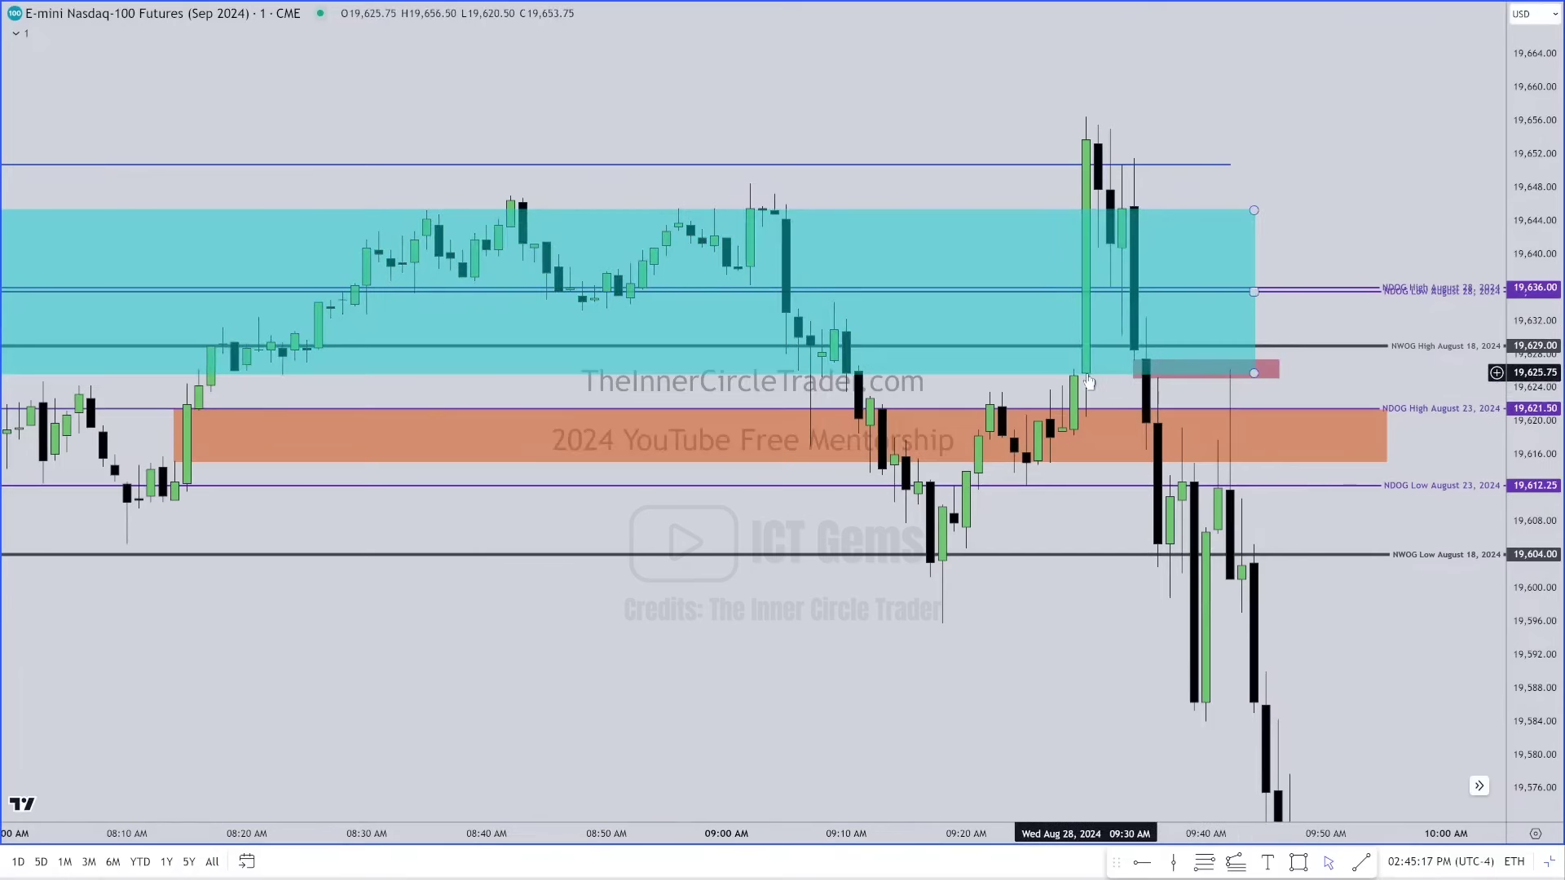
click(1151, 377)
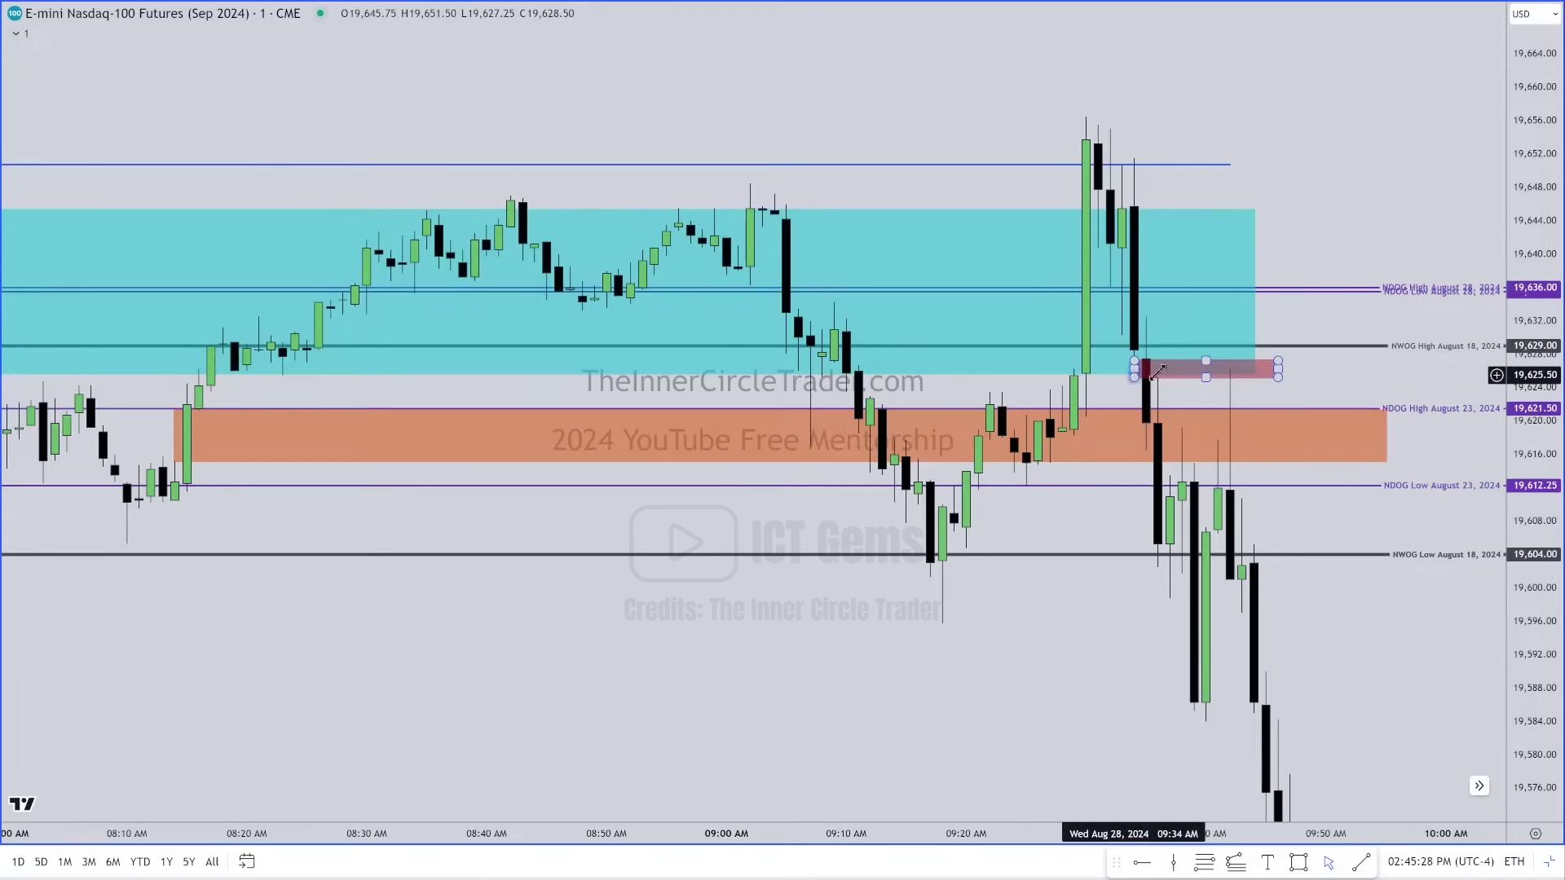
Step: Shorten the teal opening range gap rectangle to end at 09:39 AM, leaving the later part of the pink rectangle uncovered
click(1140, 353)
drag(1253, 293, 1195, 295)
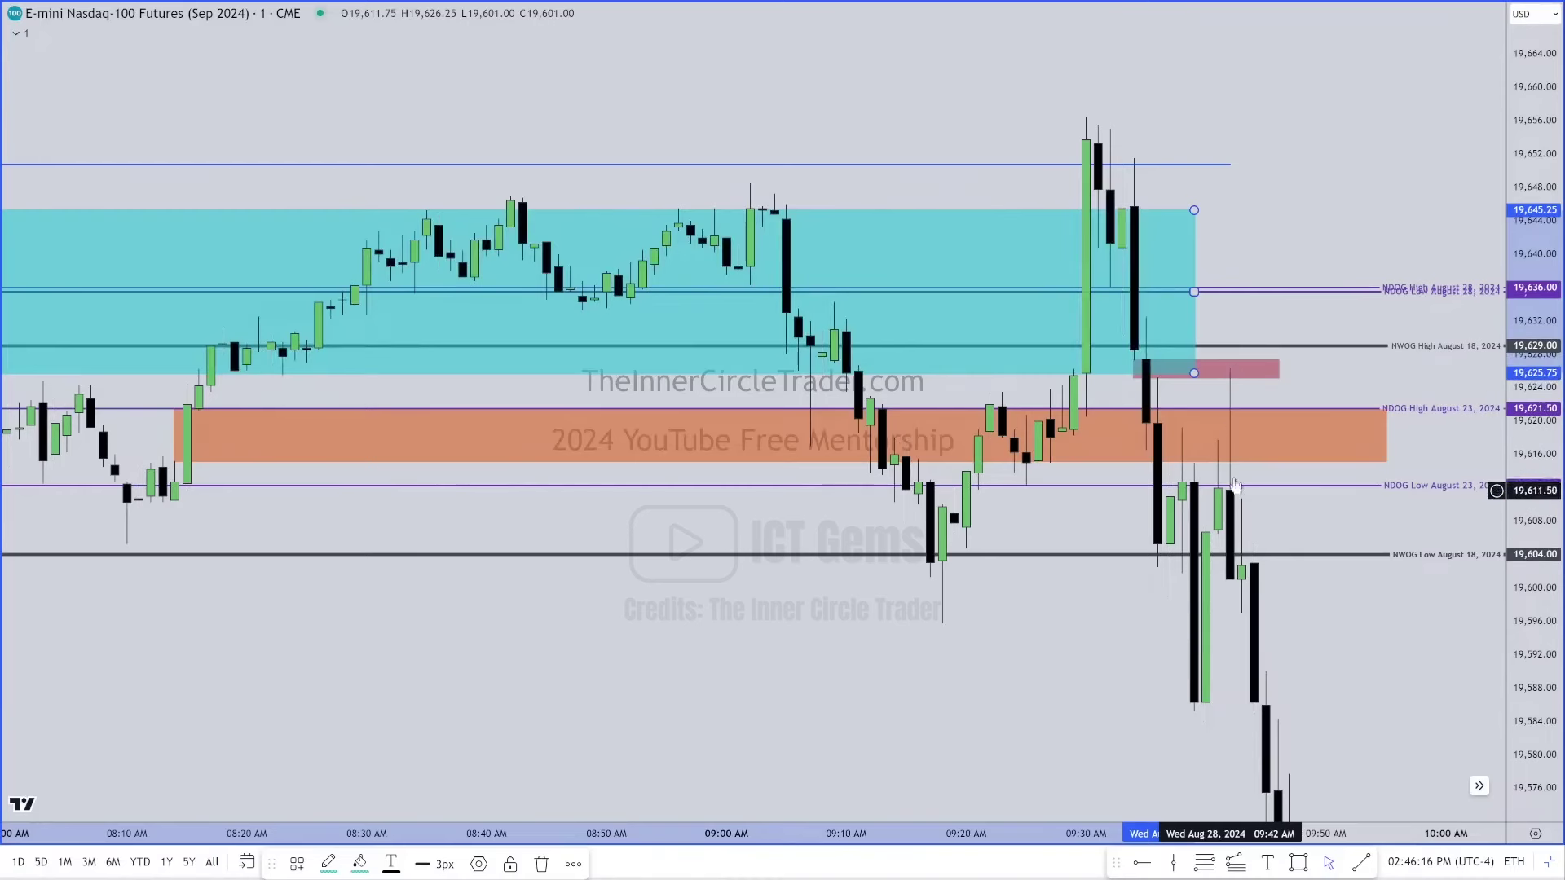
click(1232, 372)
key(Escape)
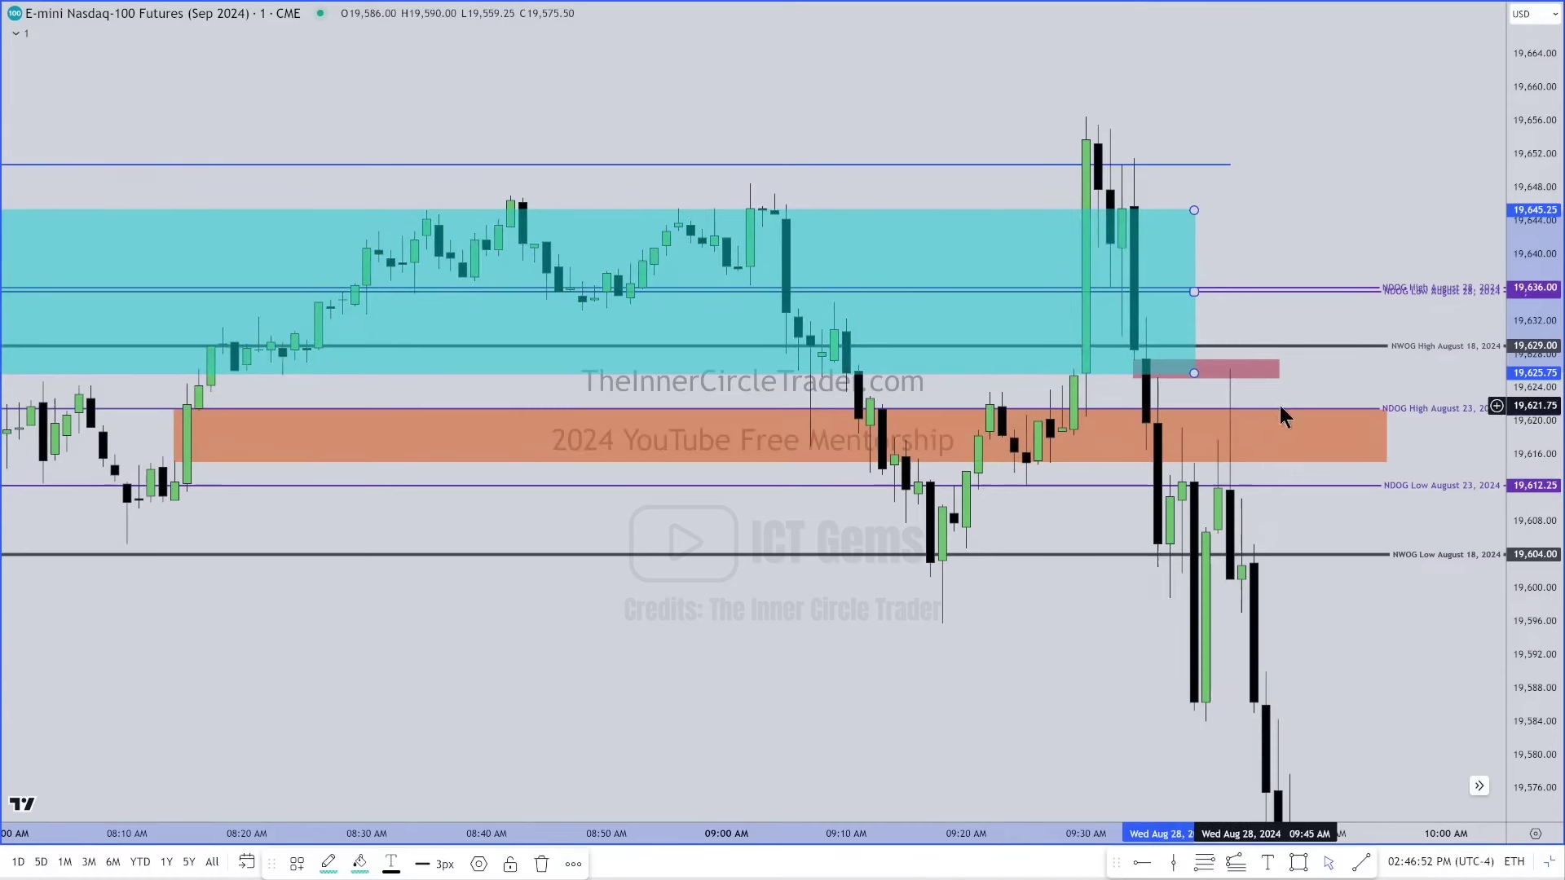
Step: Examine the 09:42 AM candle's upper wick against the pink rectangle and the candles from 09:43 AM onward
click(1233, 418)
click(1248, 414)
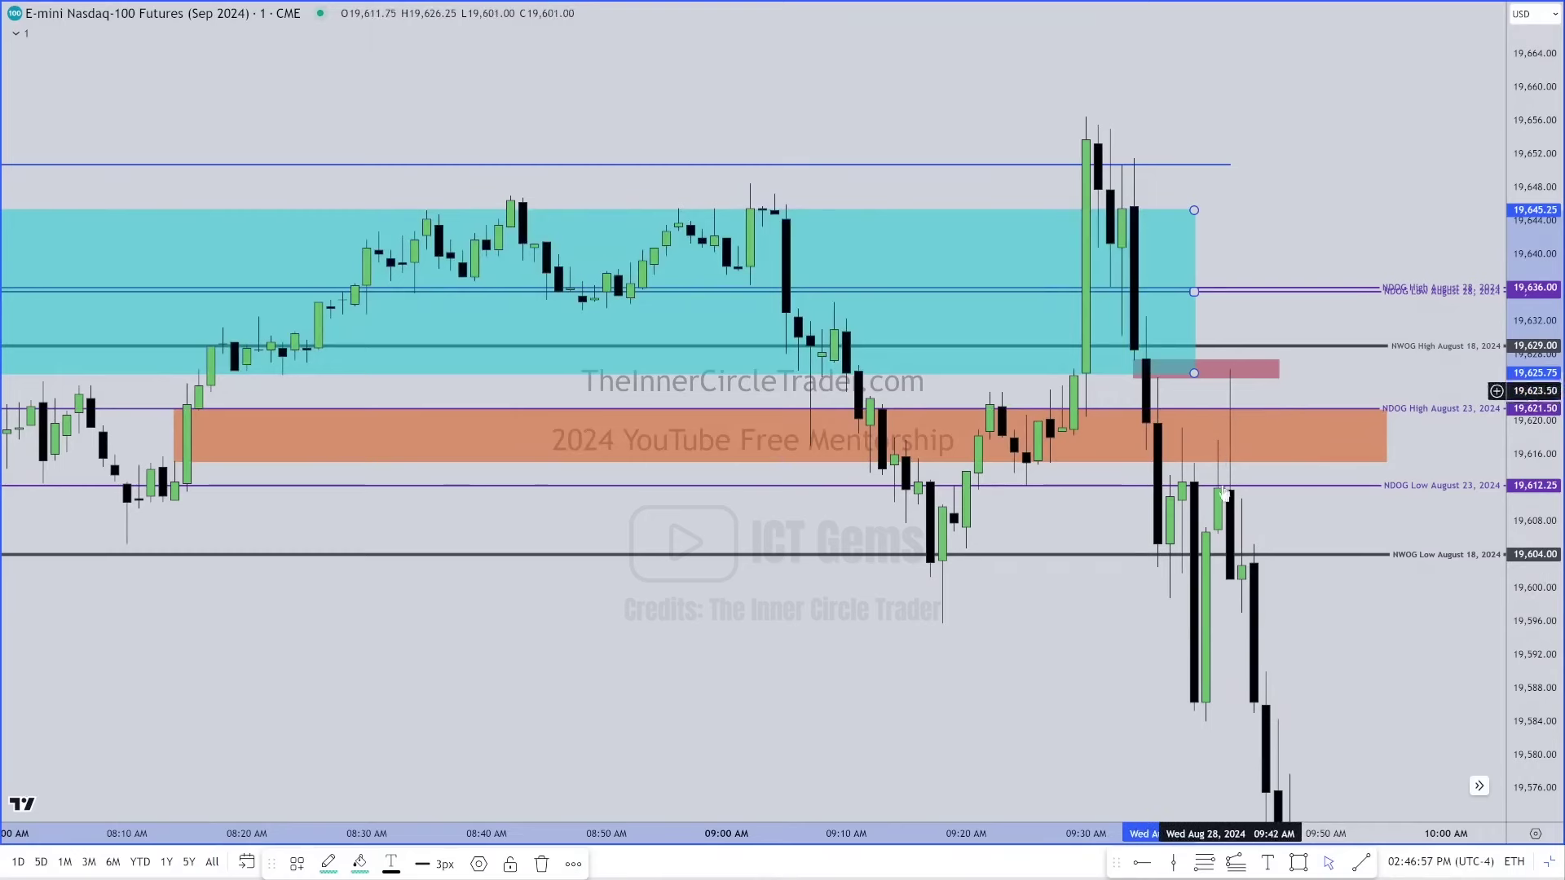
click(1236, 367)
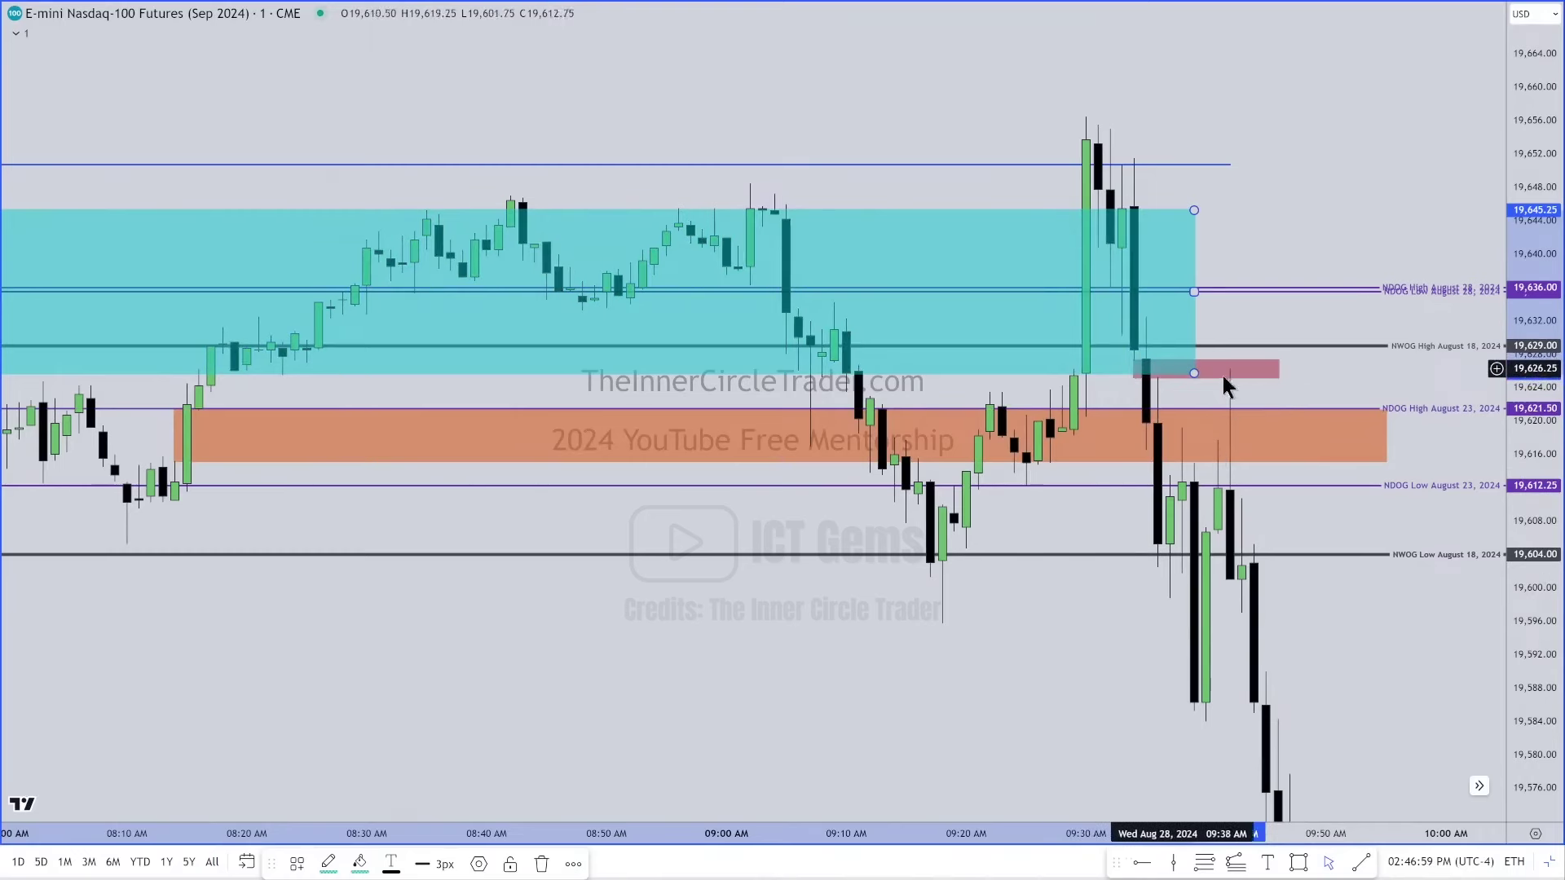
drag(1229, 383, 917, 310)
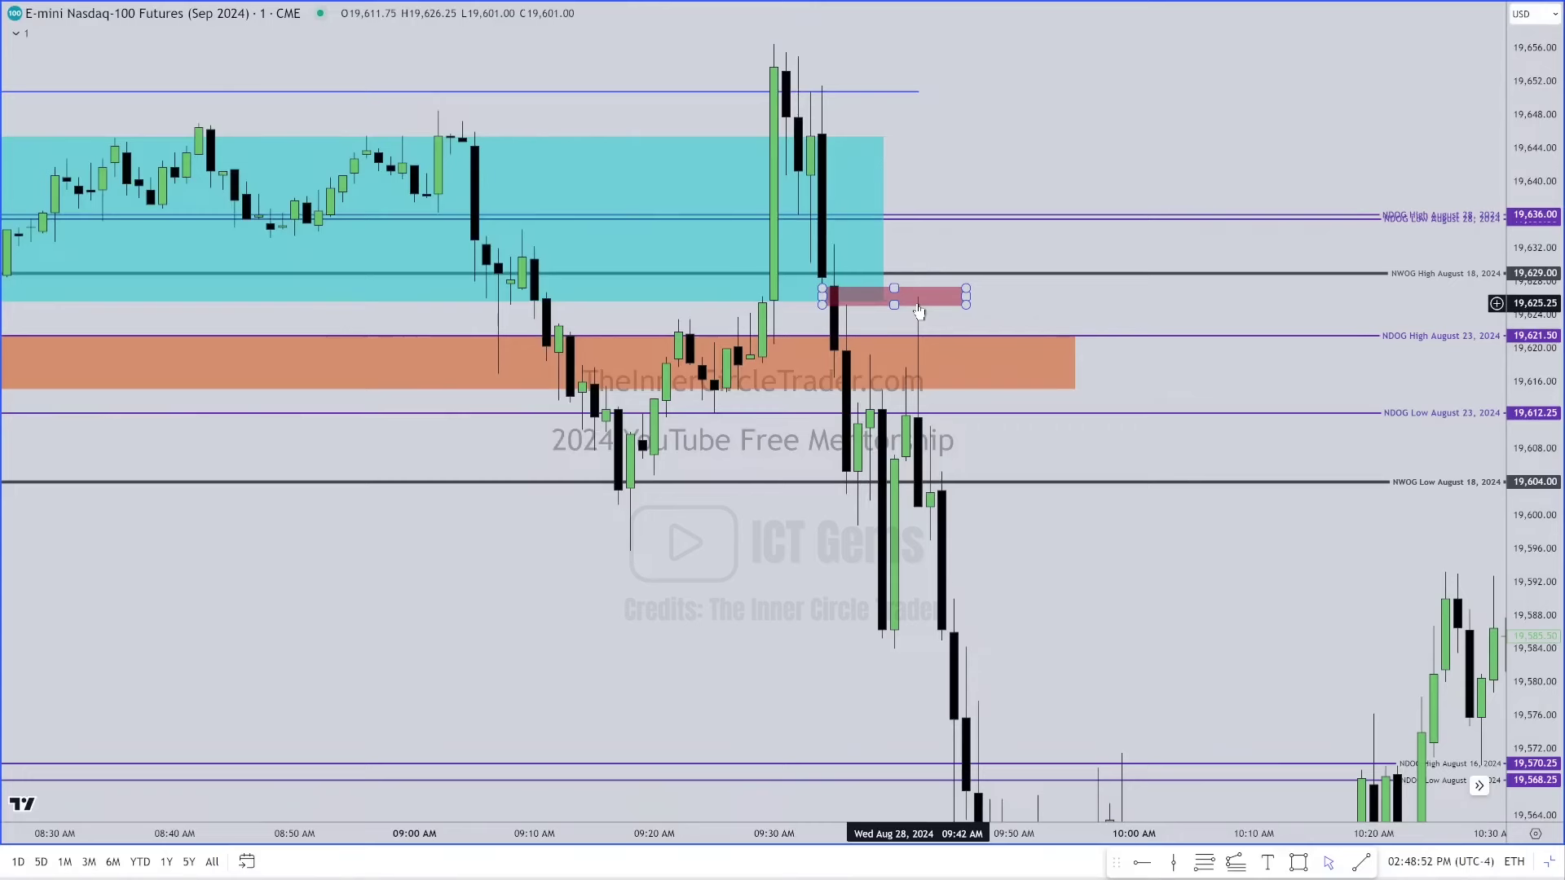
click(932, 570)
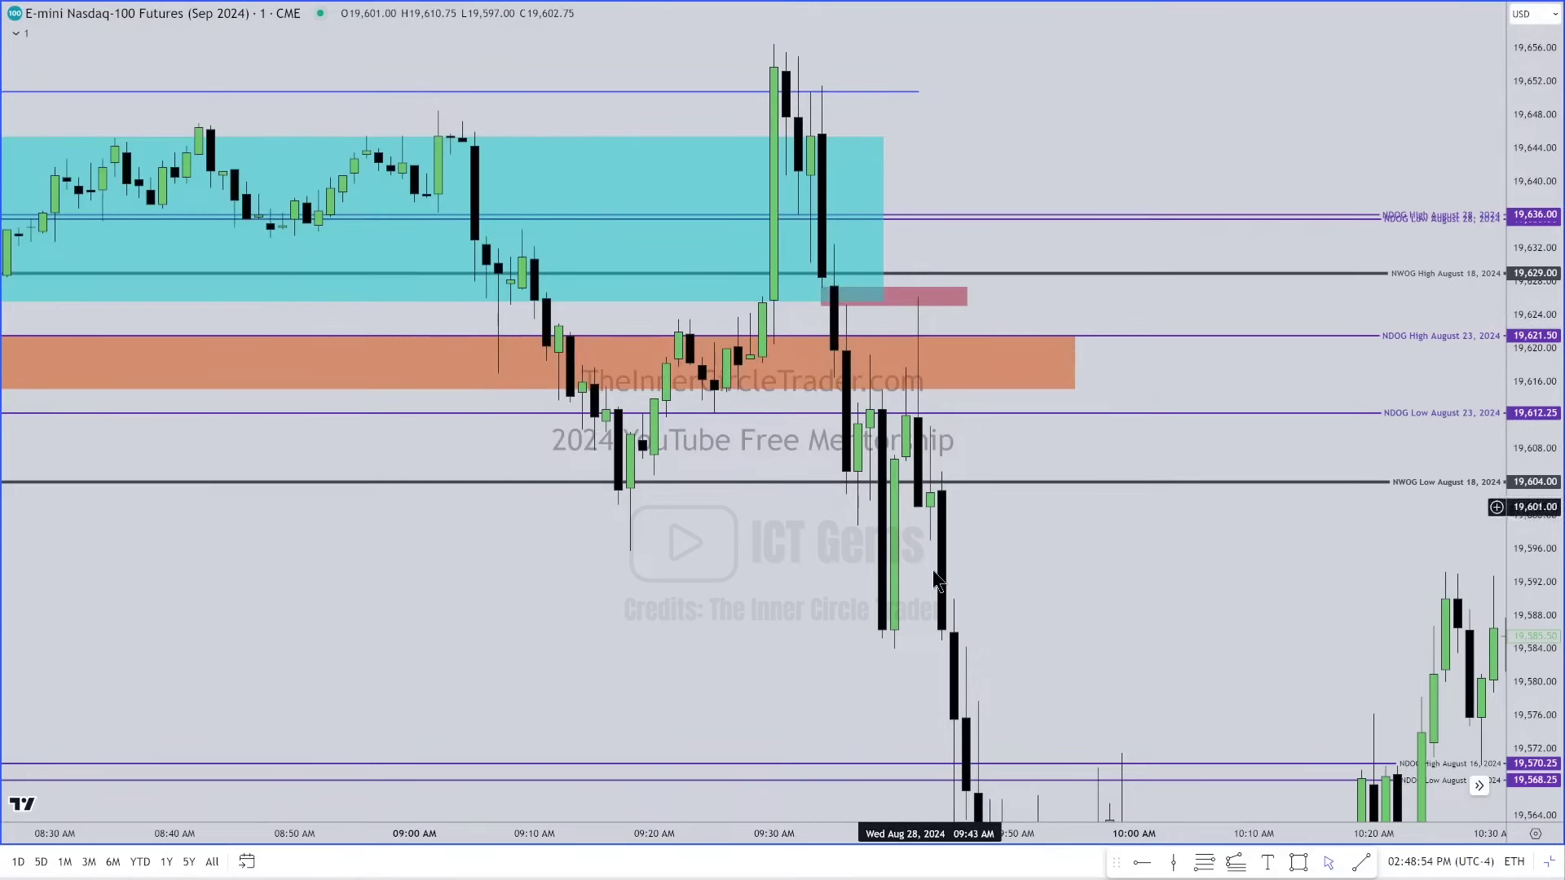